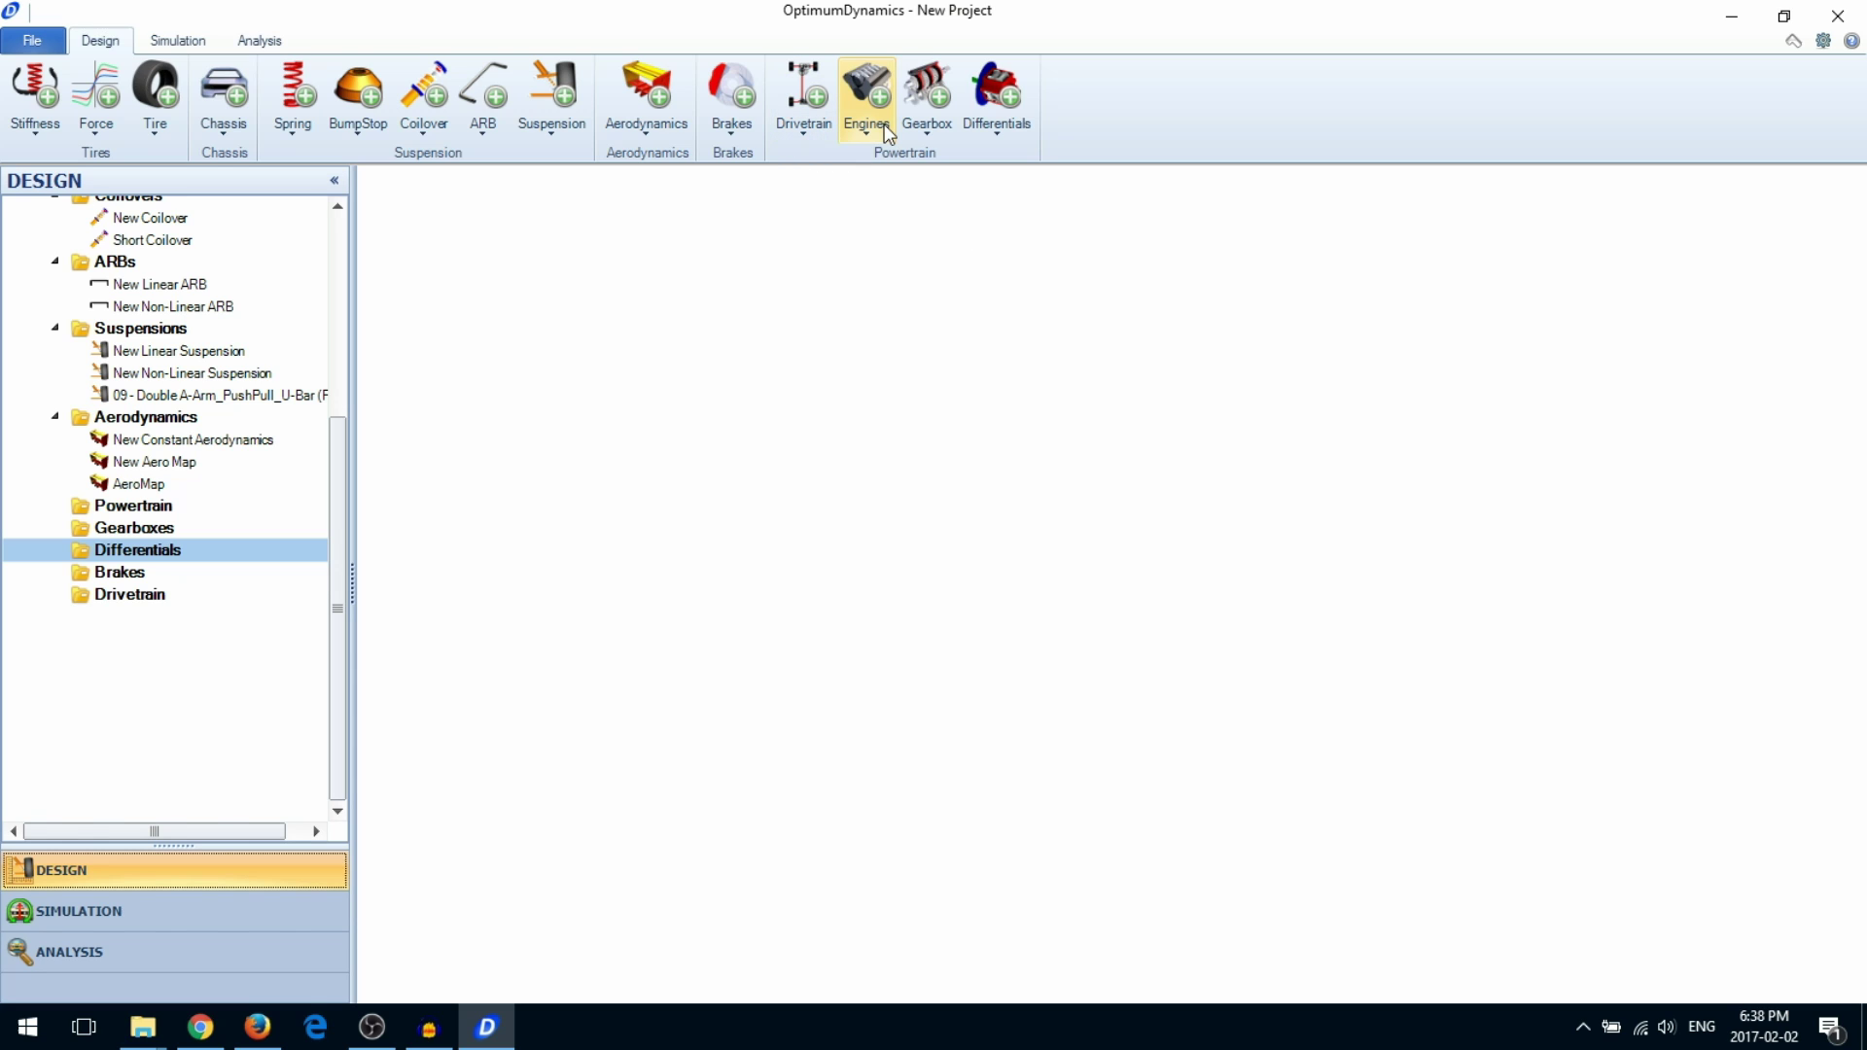
# Add a new differential under Differentials from the Differentials menu
pyautogui.click(1012, 121)
pyautogui.click(1011, 158)
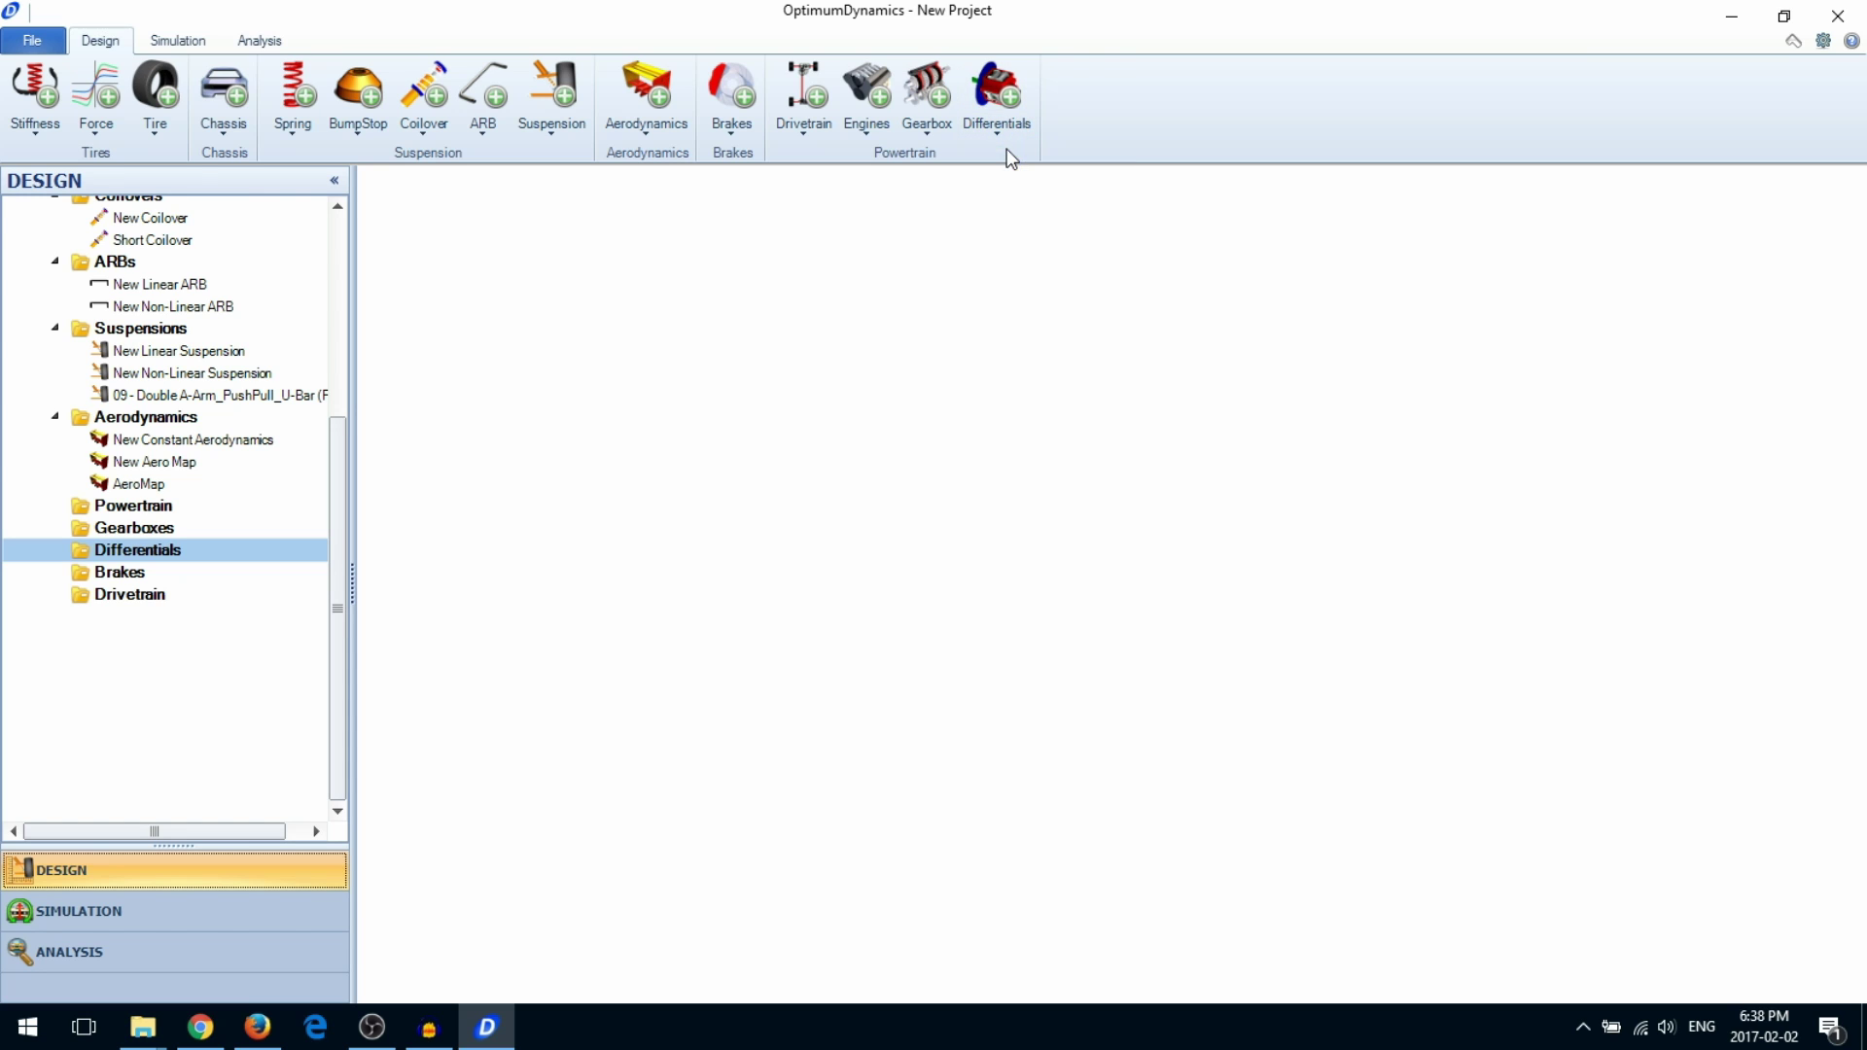
# Keep the default name, make it Salisbury with Ramp Coefficient Drive 1 and Static Preload 200 N.m
pyautogui.click(923, 694)
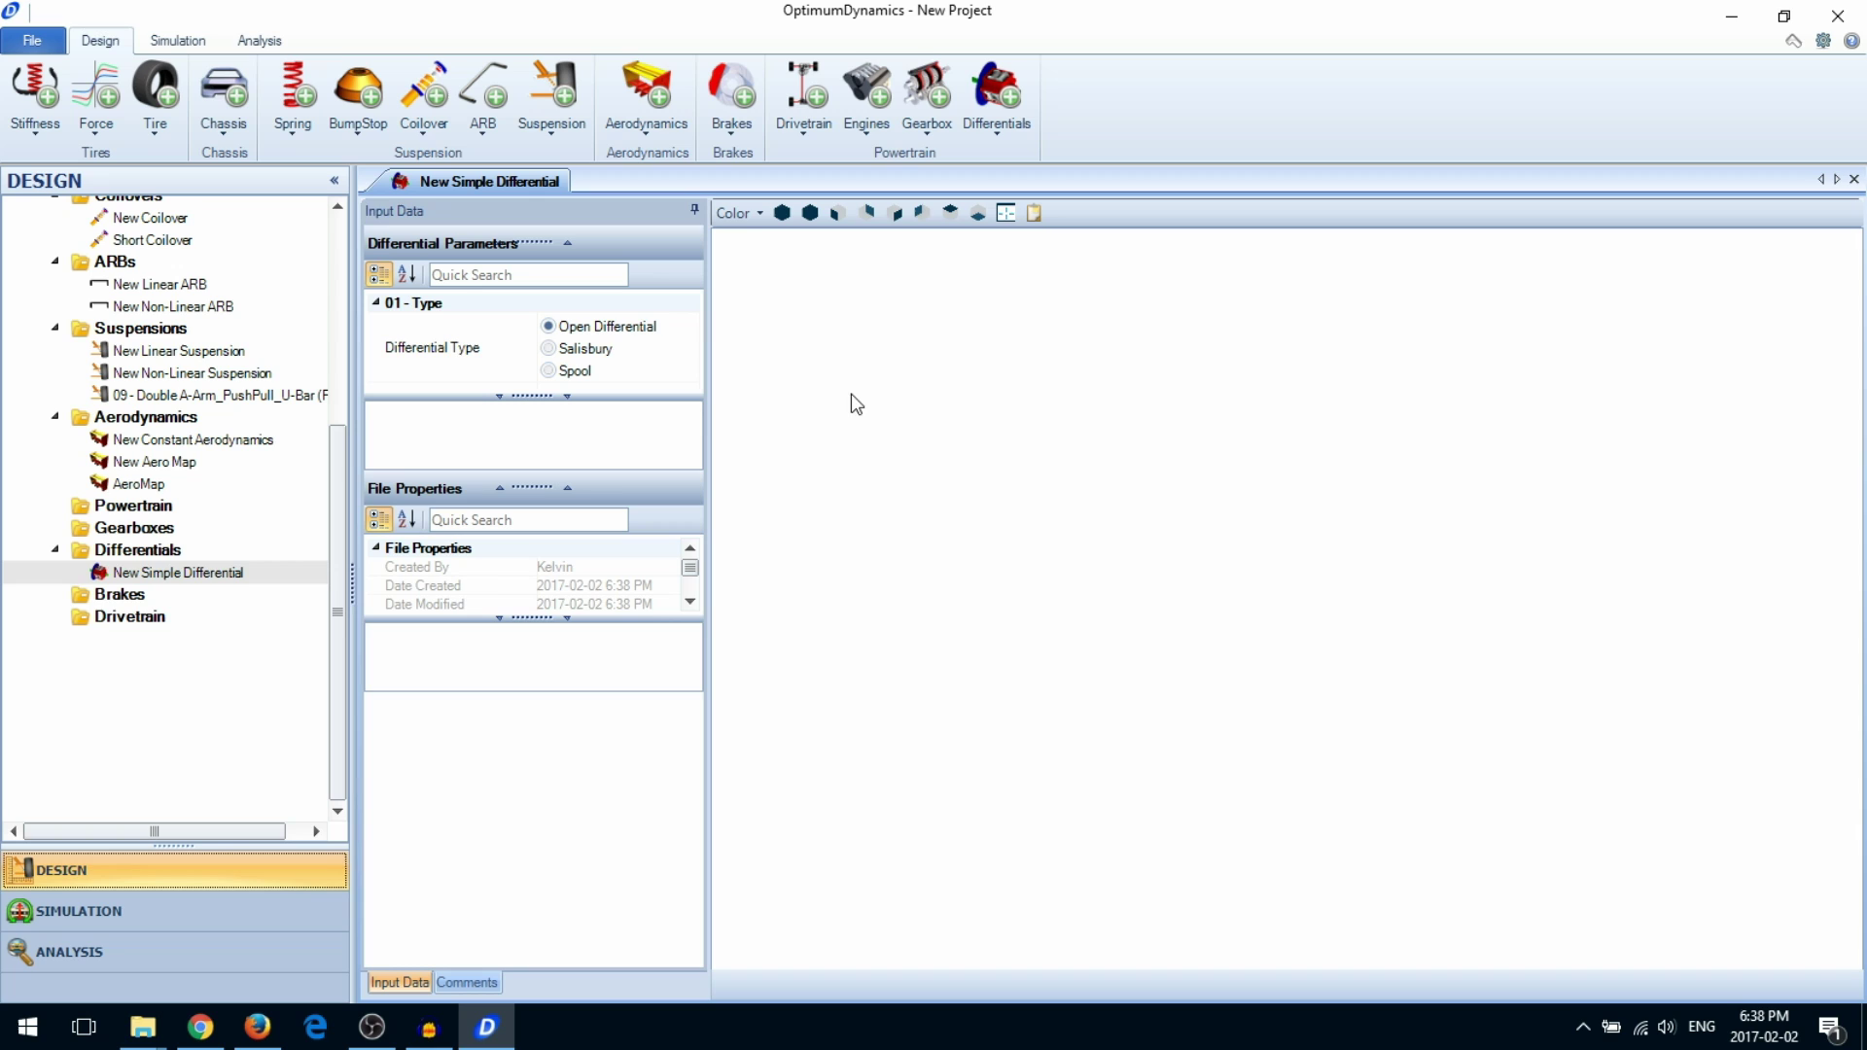
pyautogui.click(611, 356)
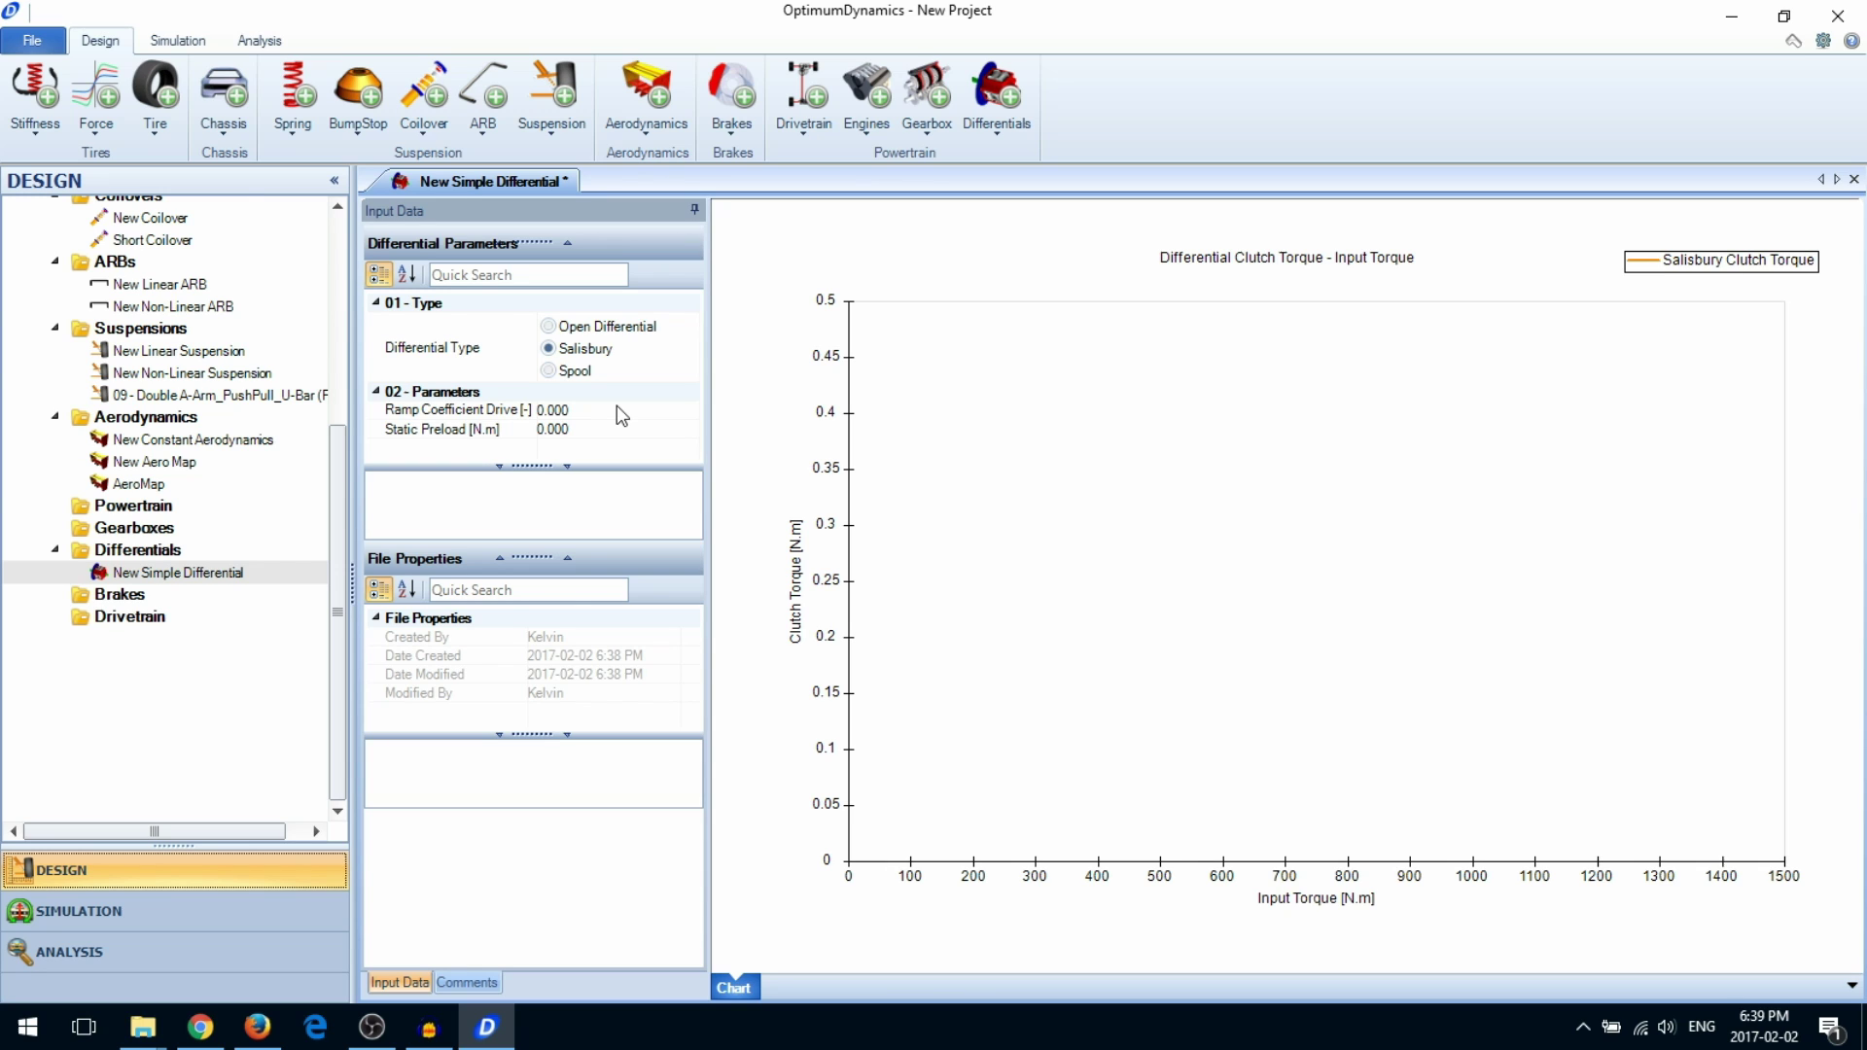
pyautogui.click(618, 406)
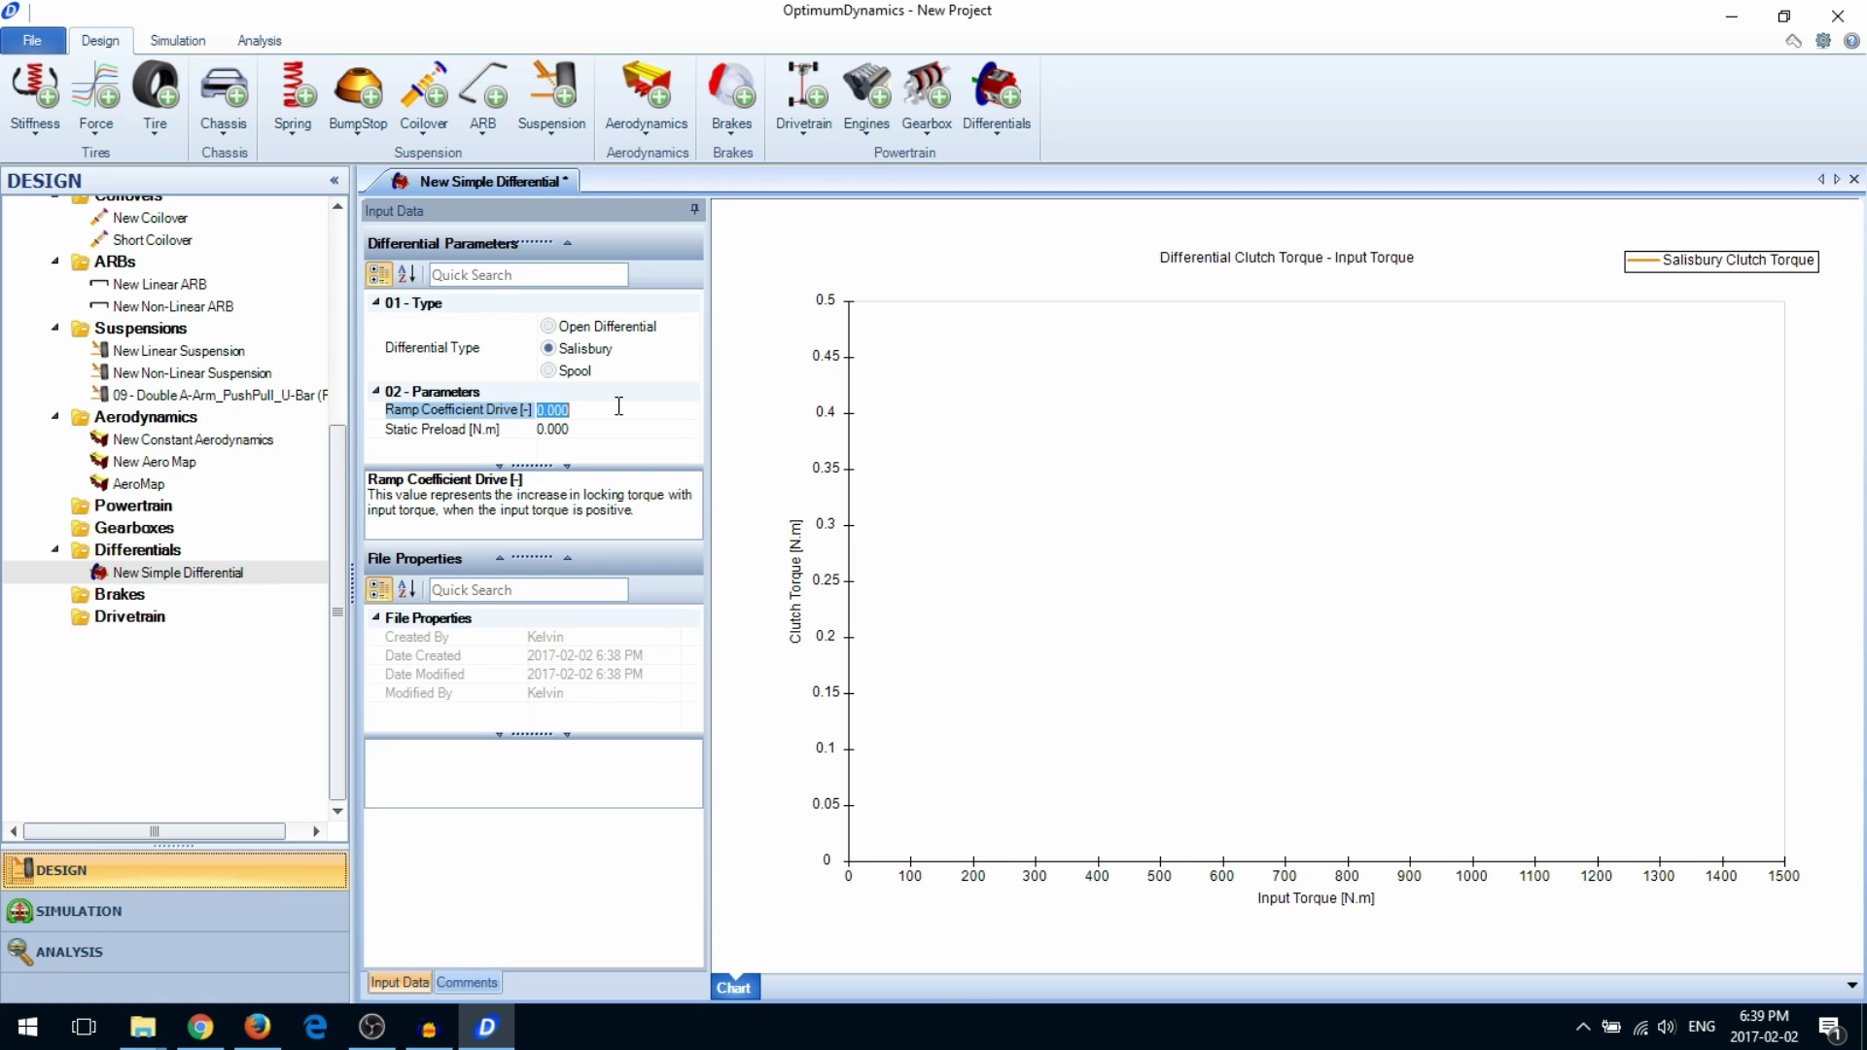
pyautogui.write('1')
pyautogui.press('Return')
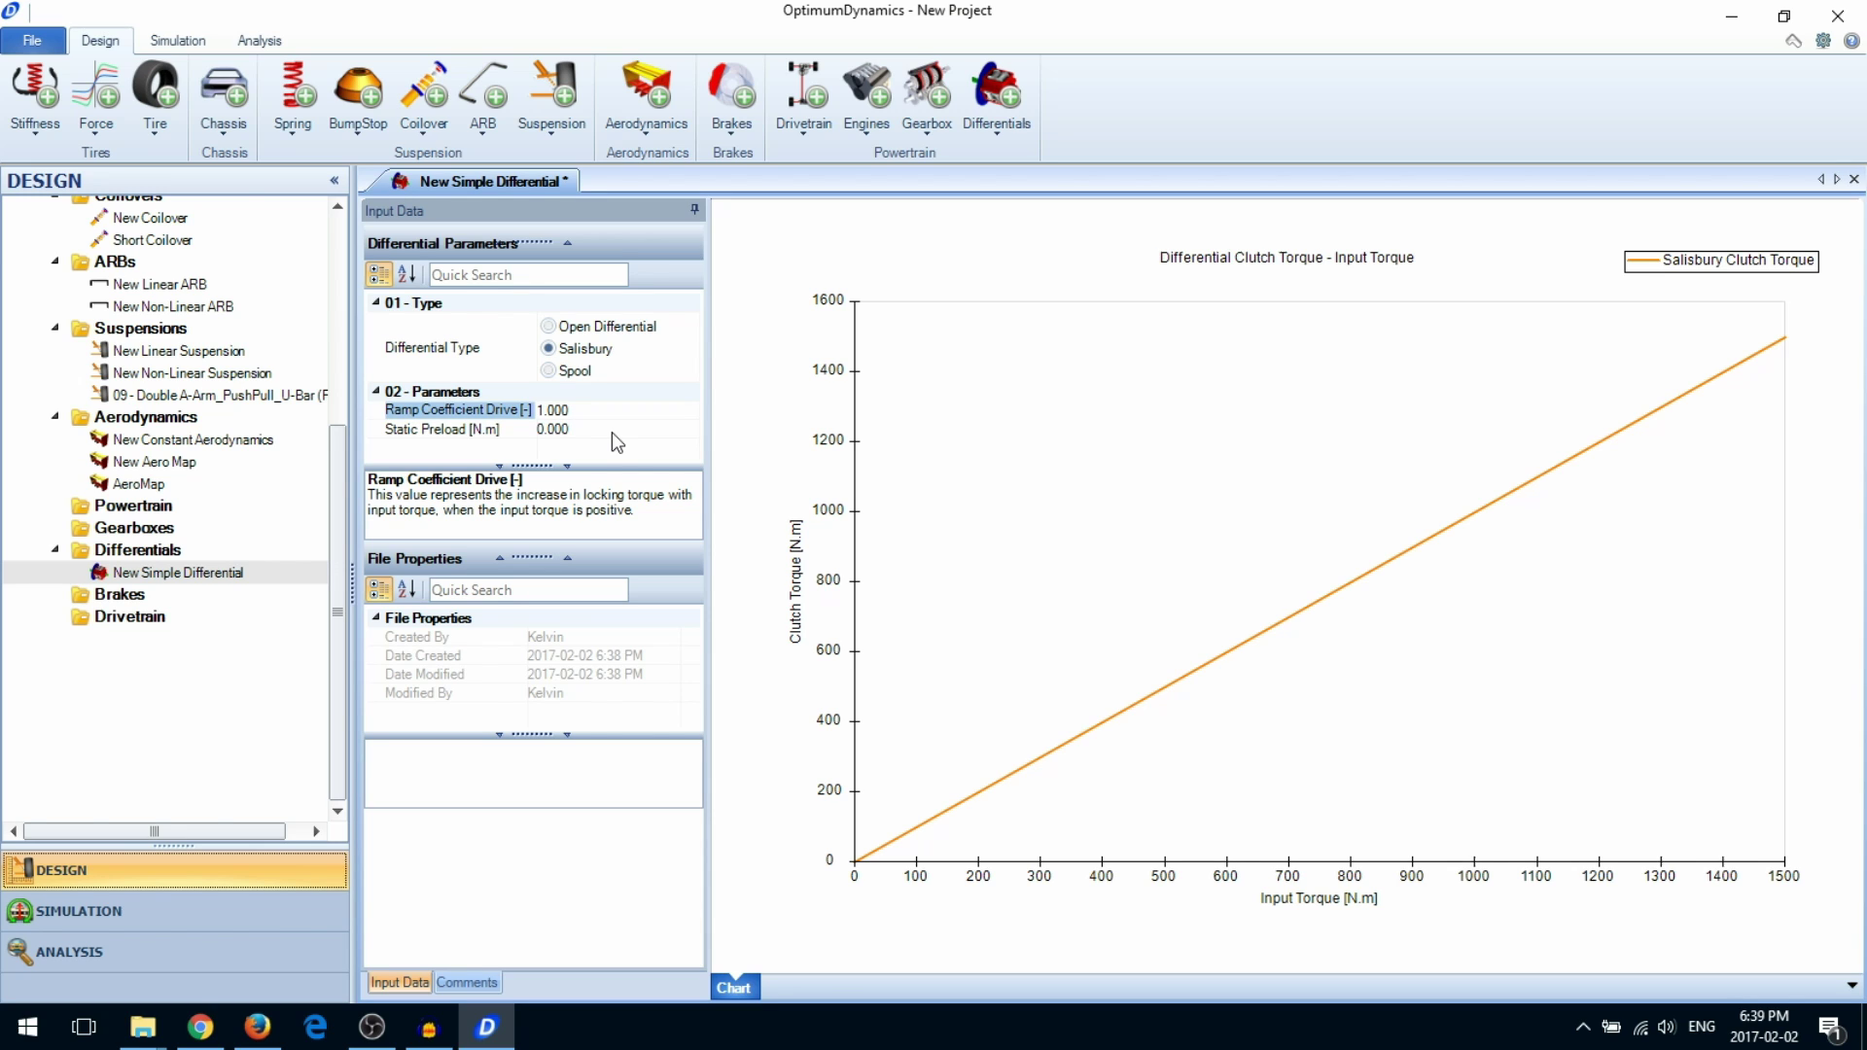
pyautogui.click(612, 433)
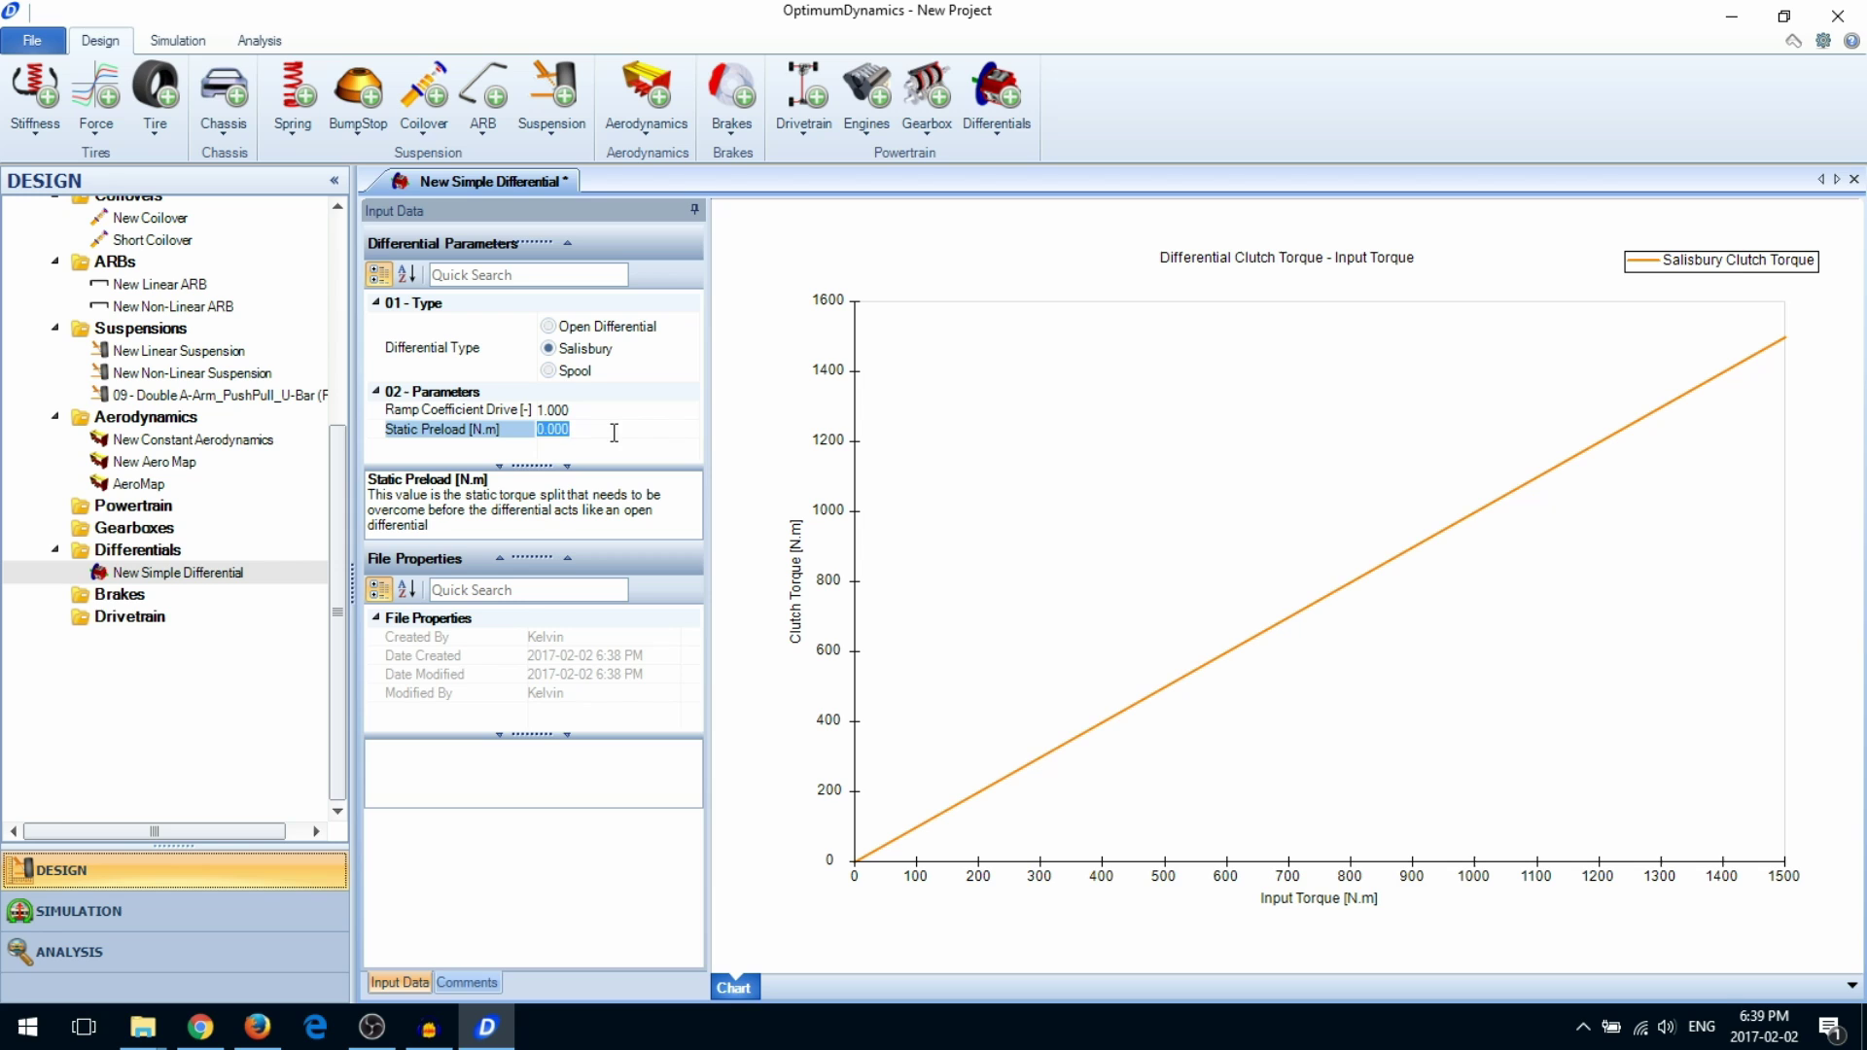
pyautogui.write('200')
pyautogui.press('Return')
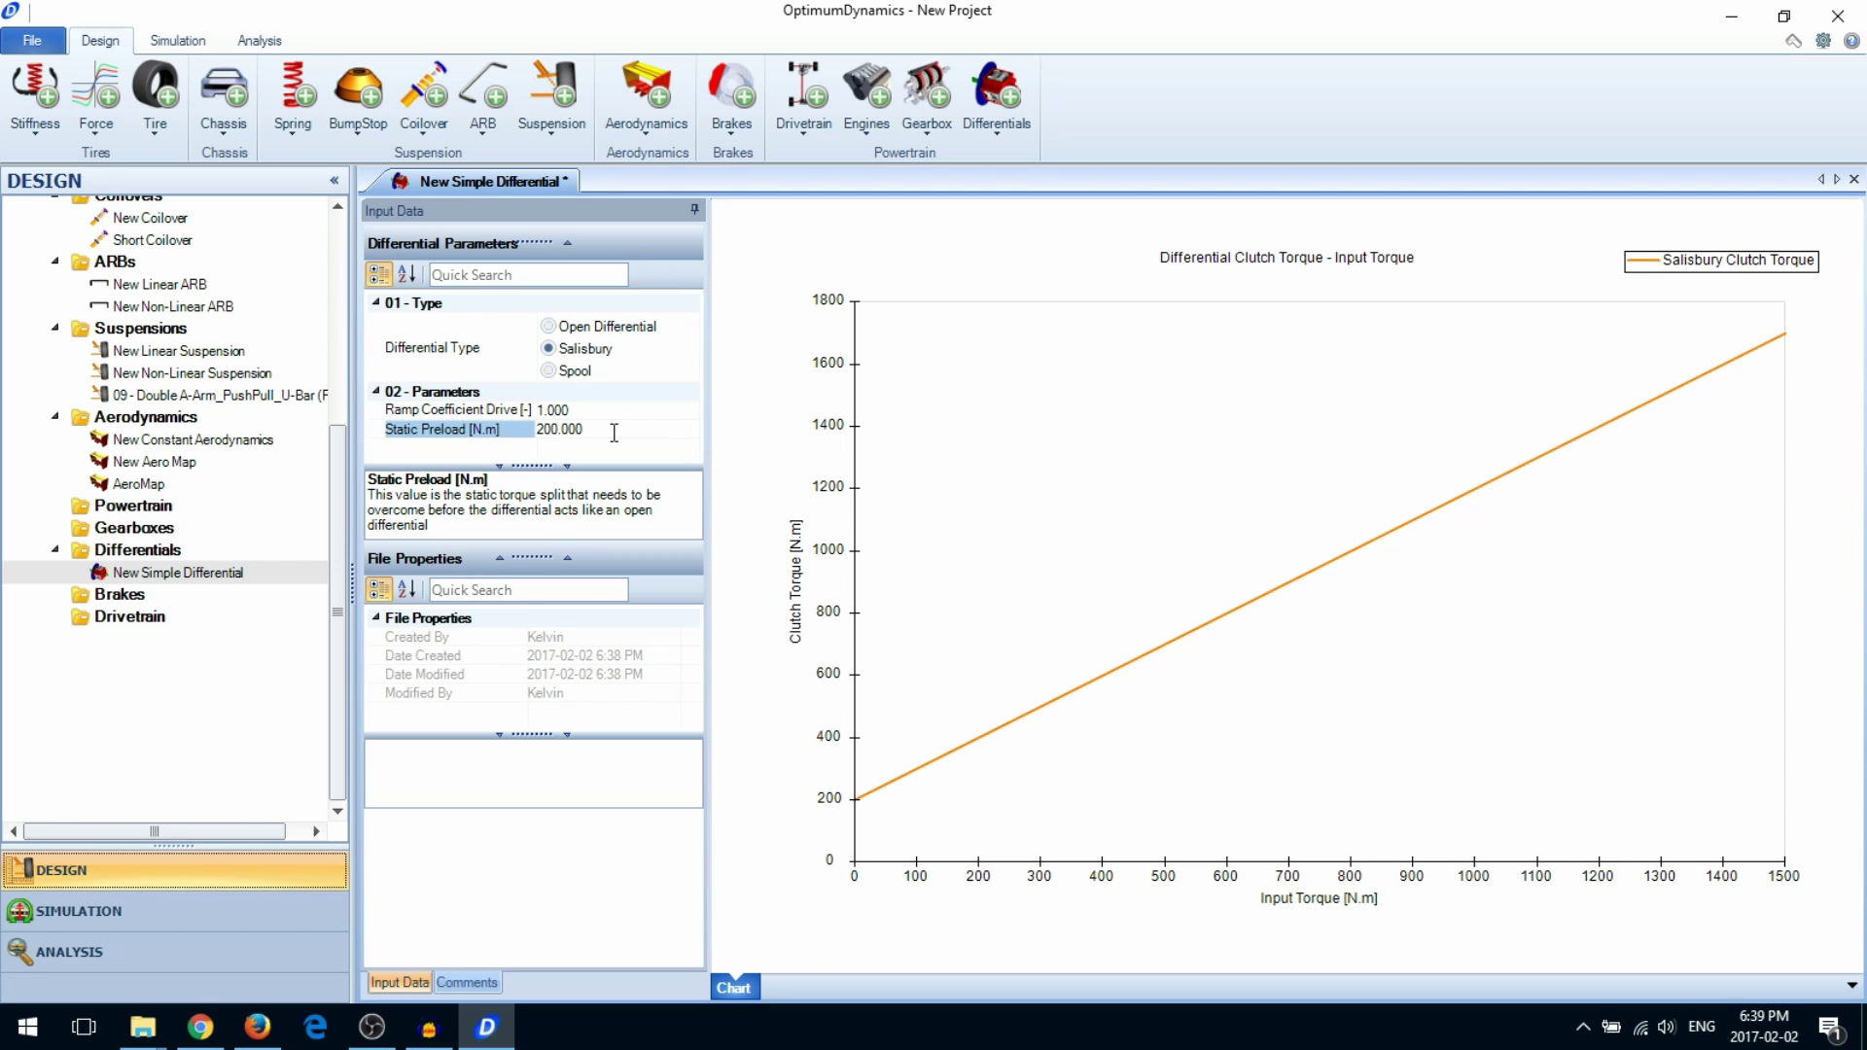
# Create a New Inboard Drivetrain with the default name and location
pyautogui.click(786, 139)
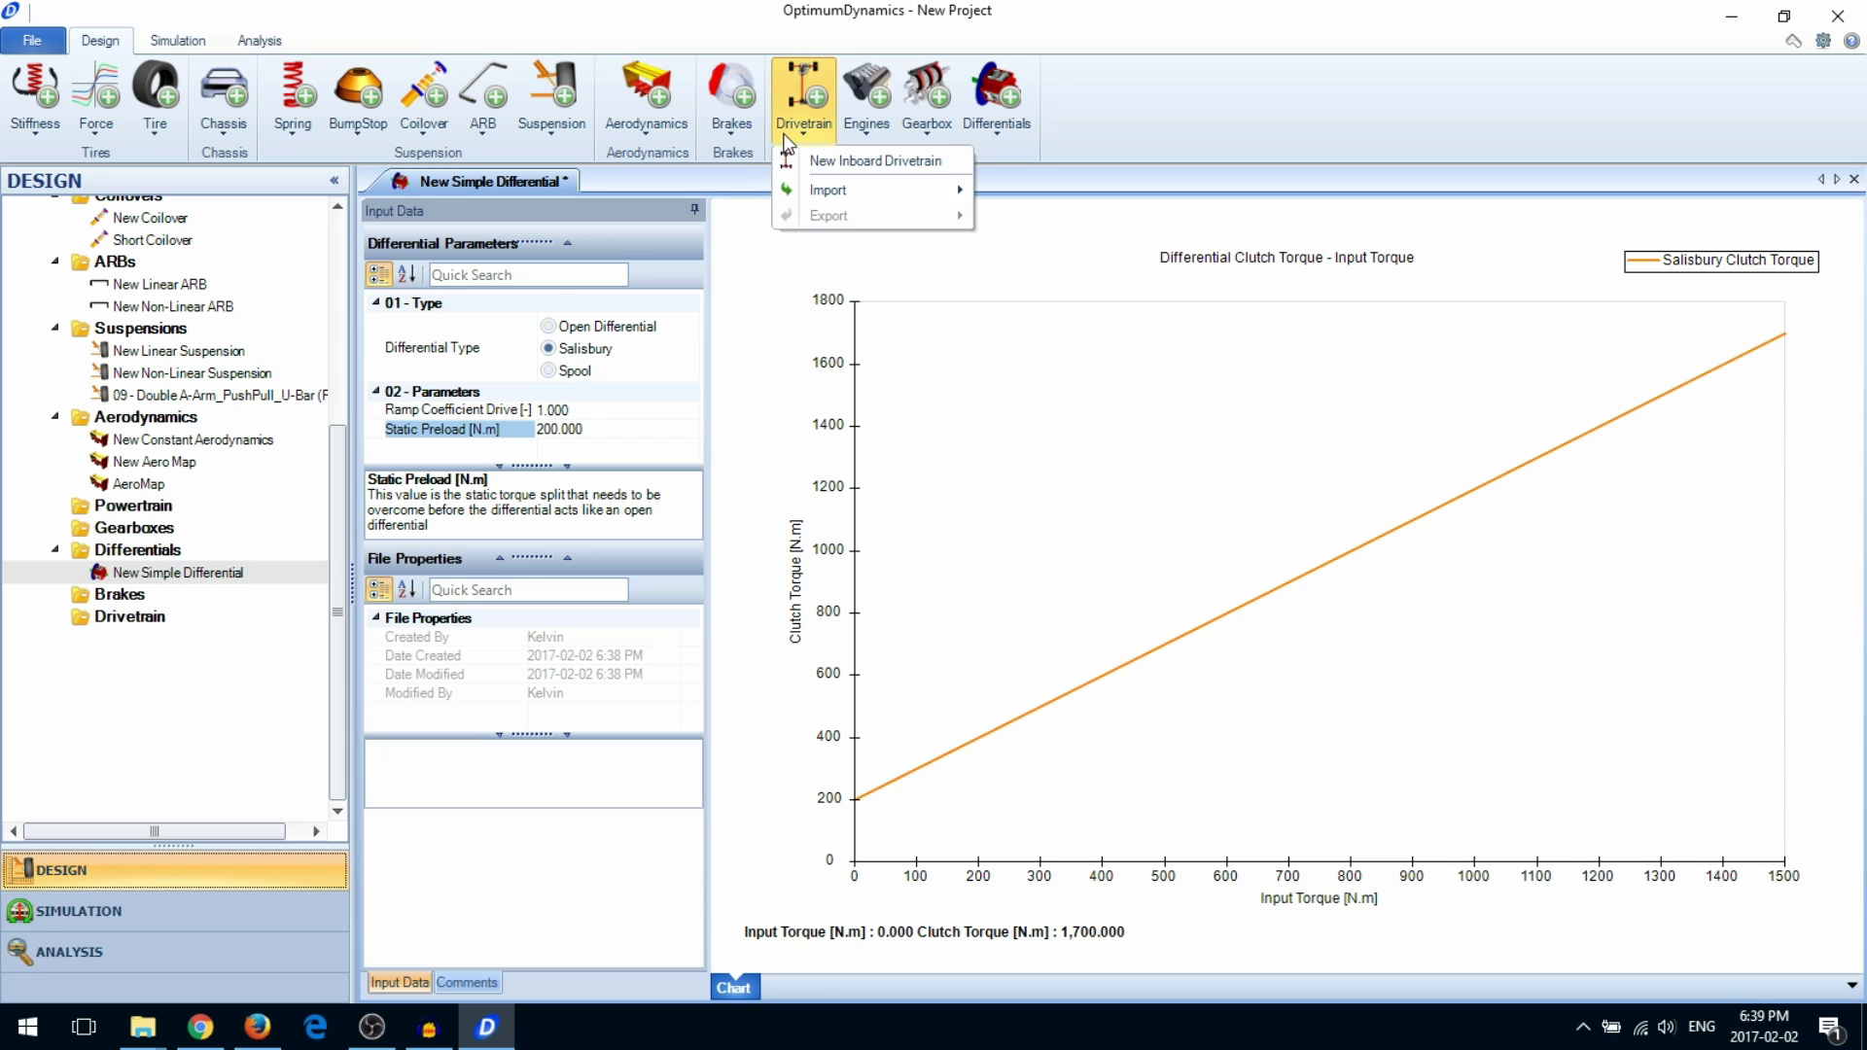
pyautogui.click(812, 160)
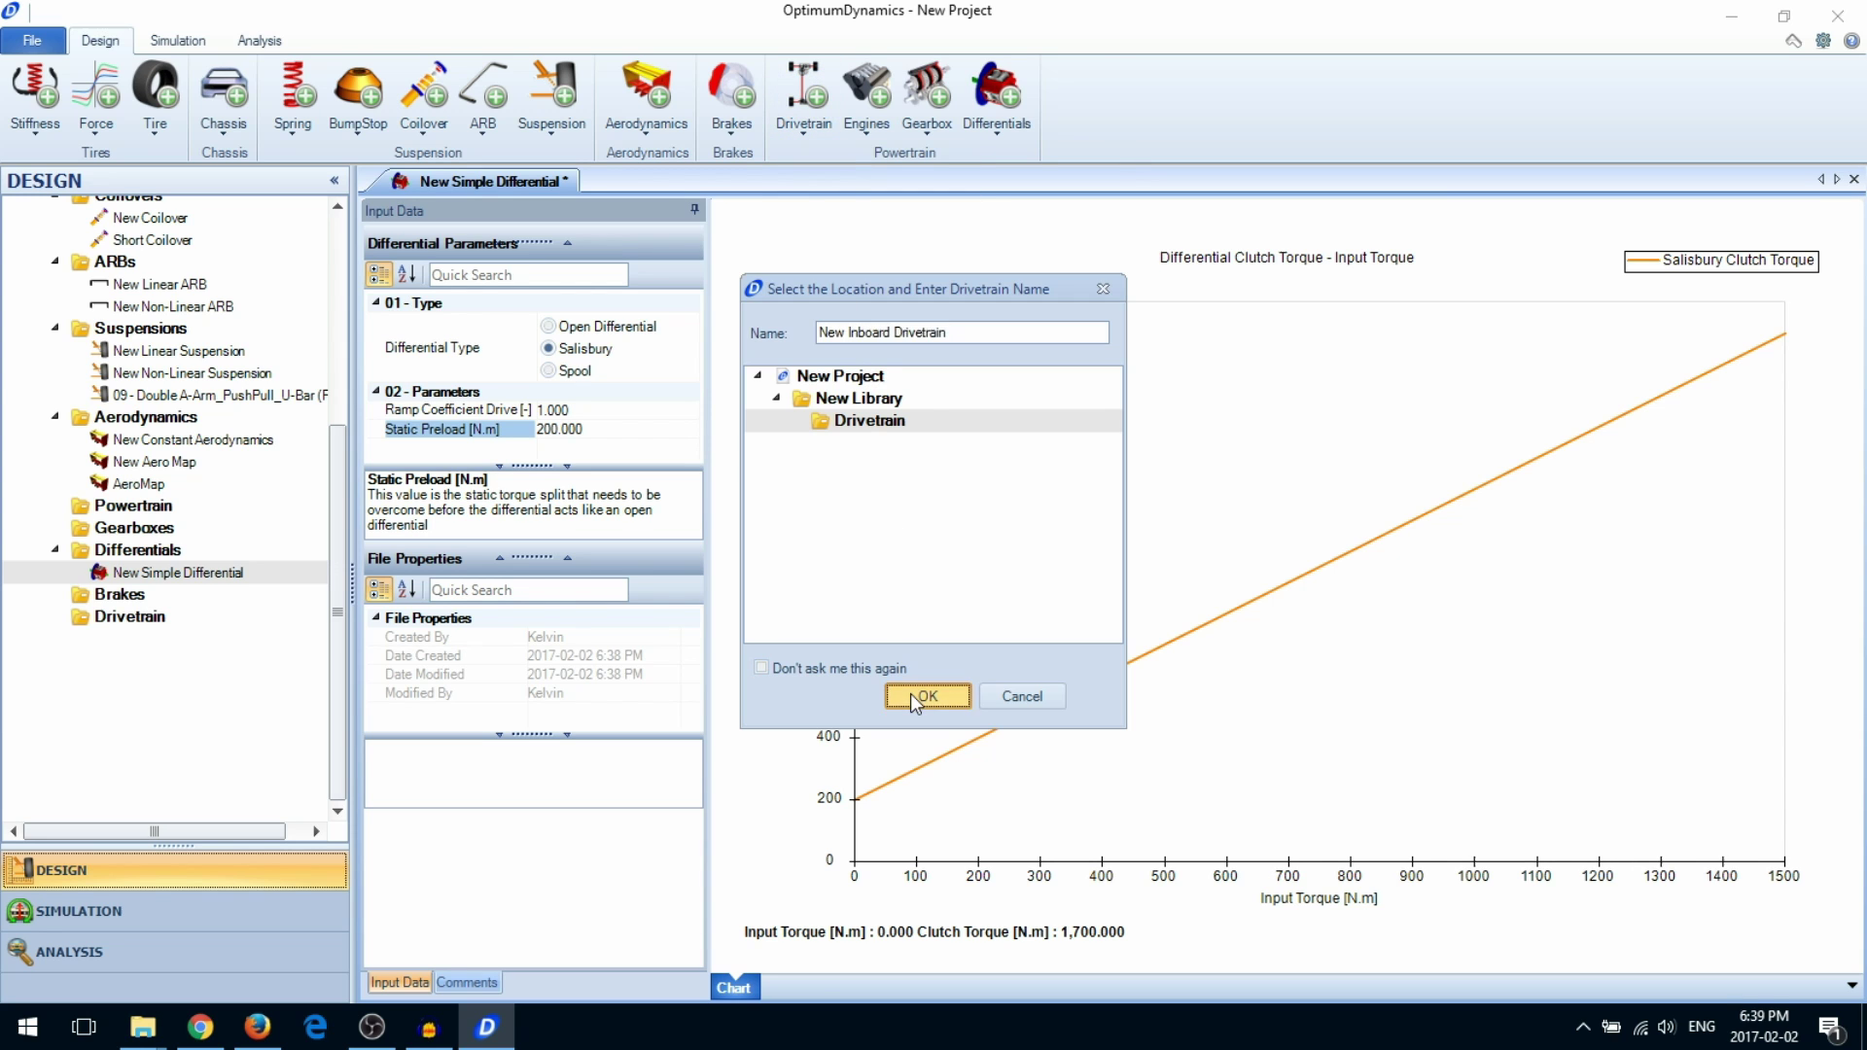
pyautogui.click(925, 697)
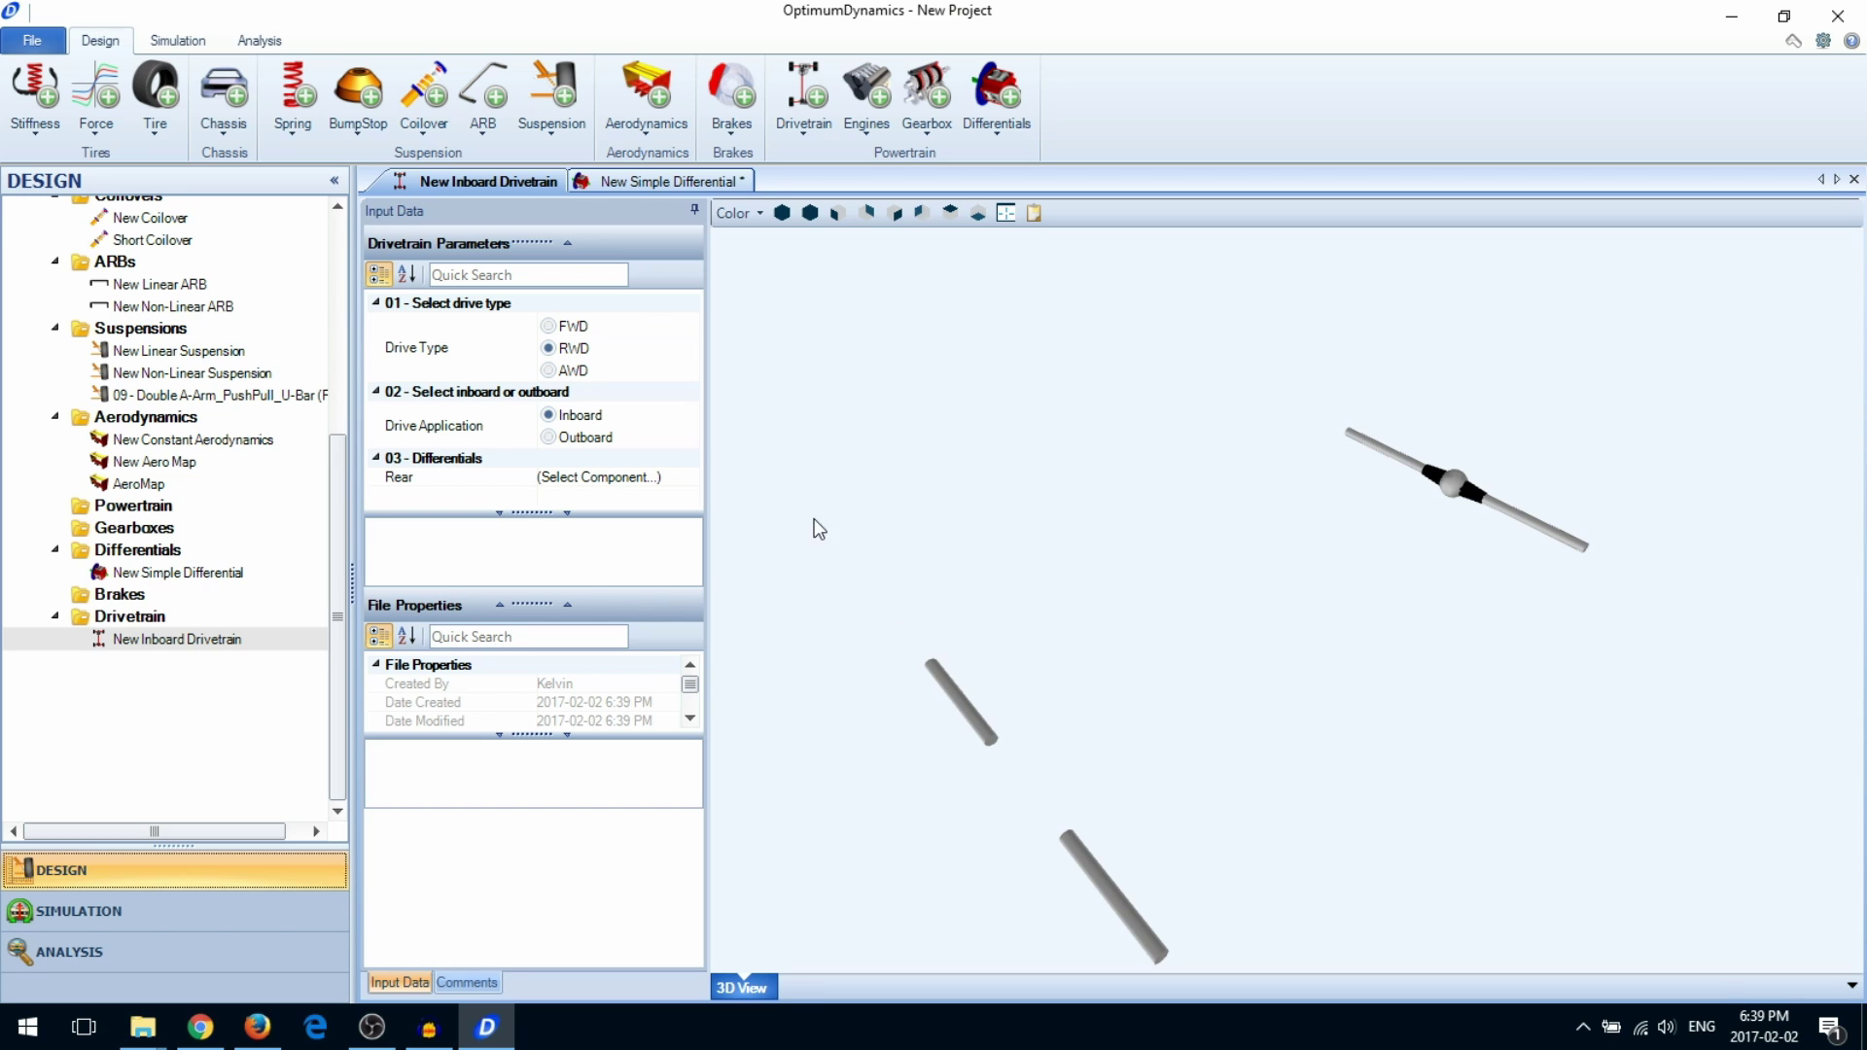
# Set the drivetrain to FWD and Inboard, with New Simple Differential as front differential
pyautogui.click(580, 328)
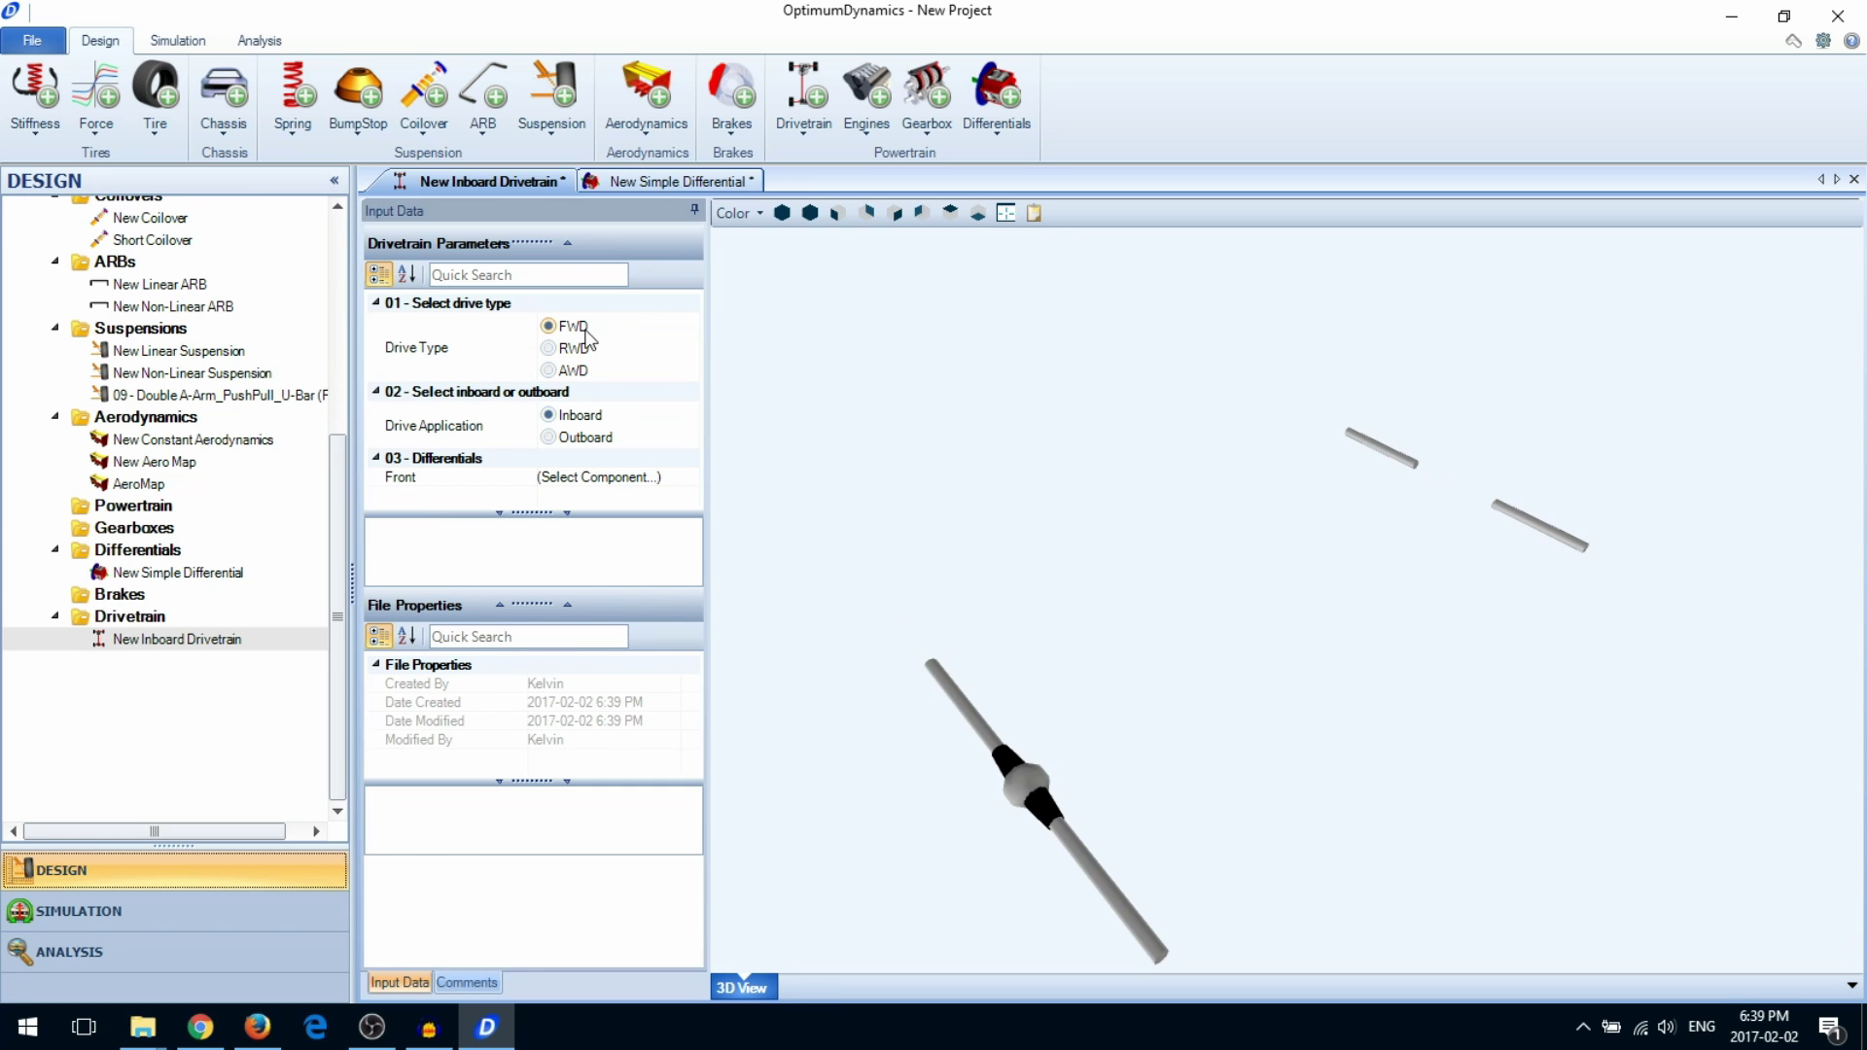
pyautogui.click(561, 443)
pyautogui.click(565, 427)
pyautogui.click(595, 477)
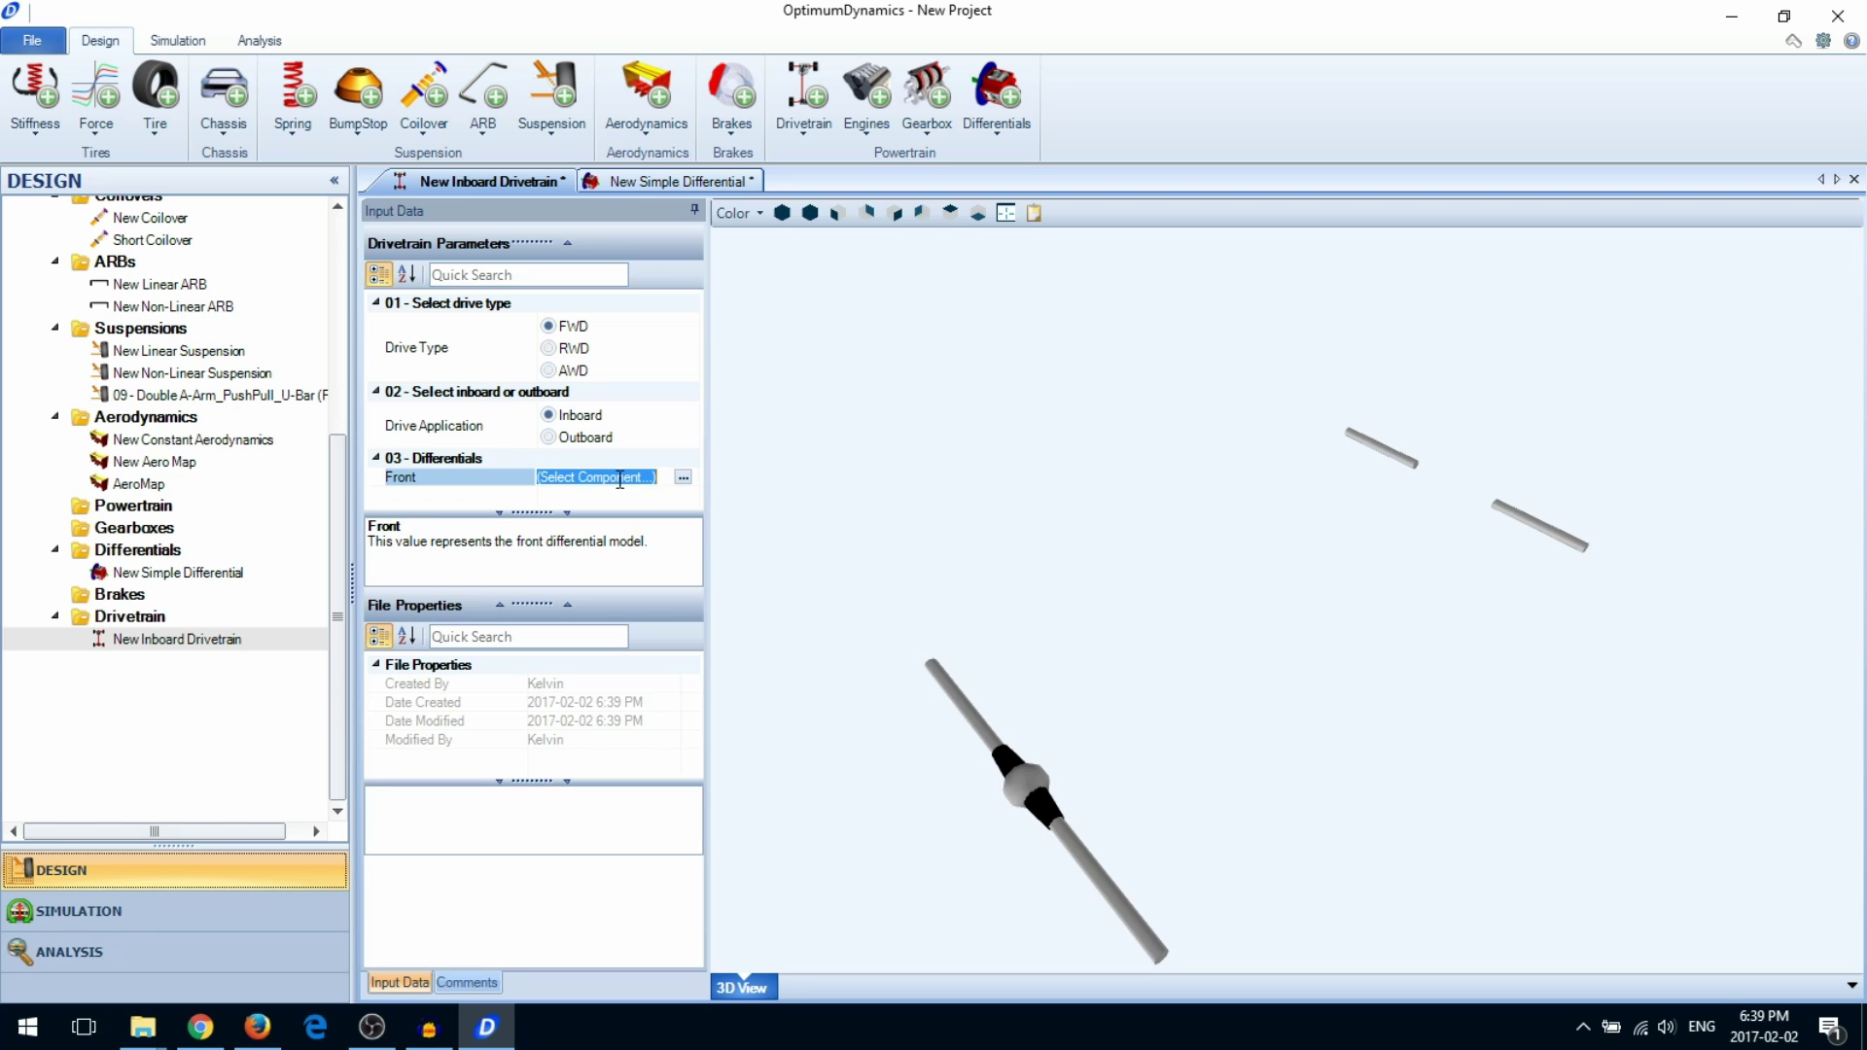
pyautogui.click(684, 477)
pyautogui.doubleClick(671, 625)
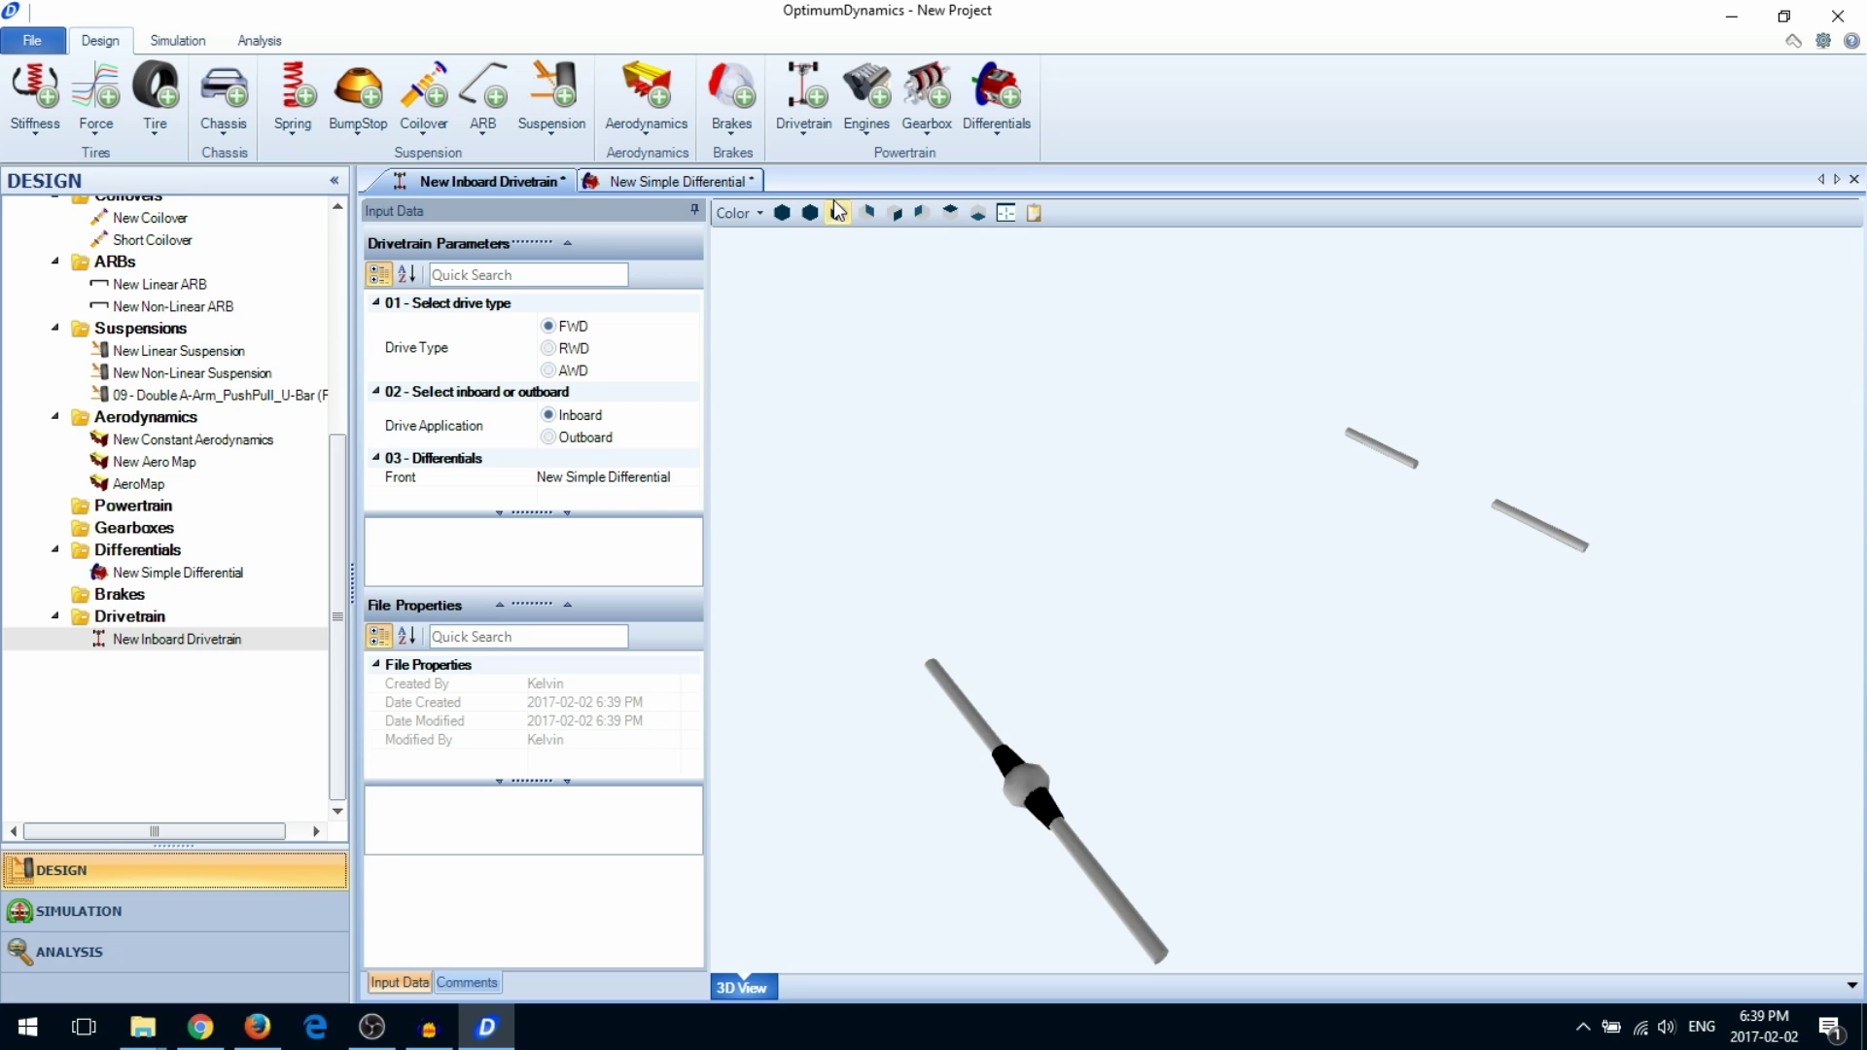
pyautogui.click(867, 137)
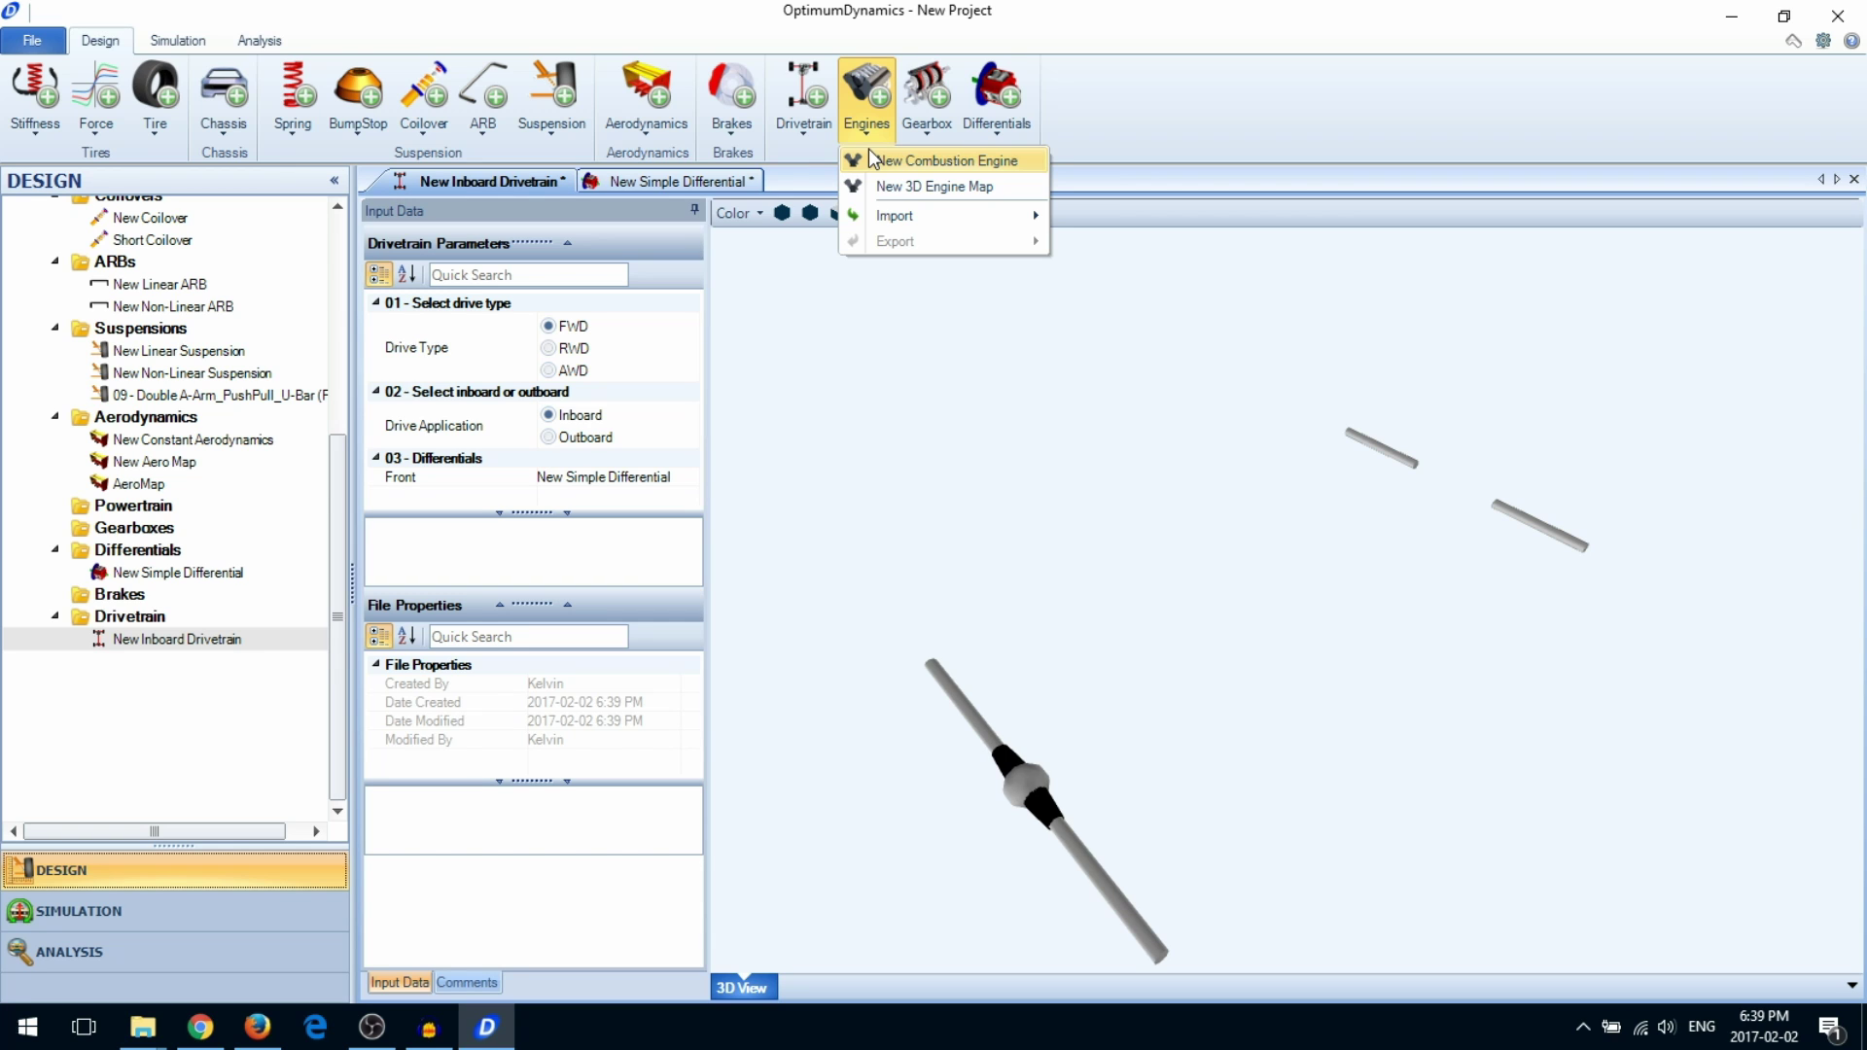
# Create a New Simple Combustion Engine and enter the 5,000 rpm / 400 N.m torque point
pyautogui.click(869, 156)
pyautogui.click(955, 694)
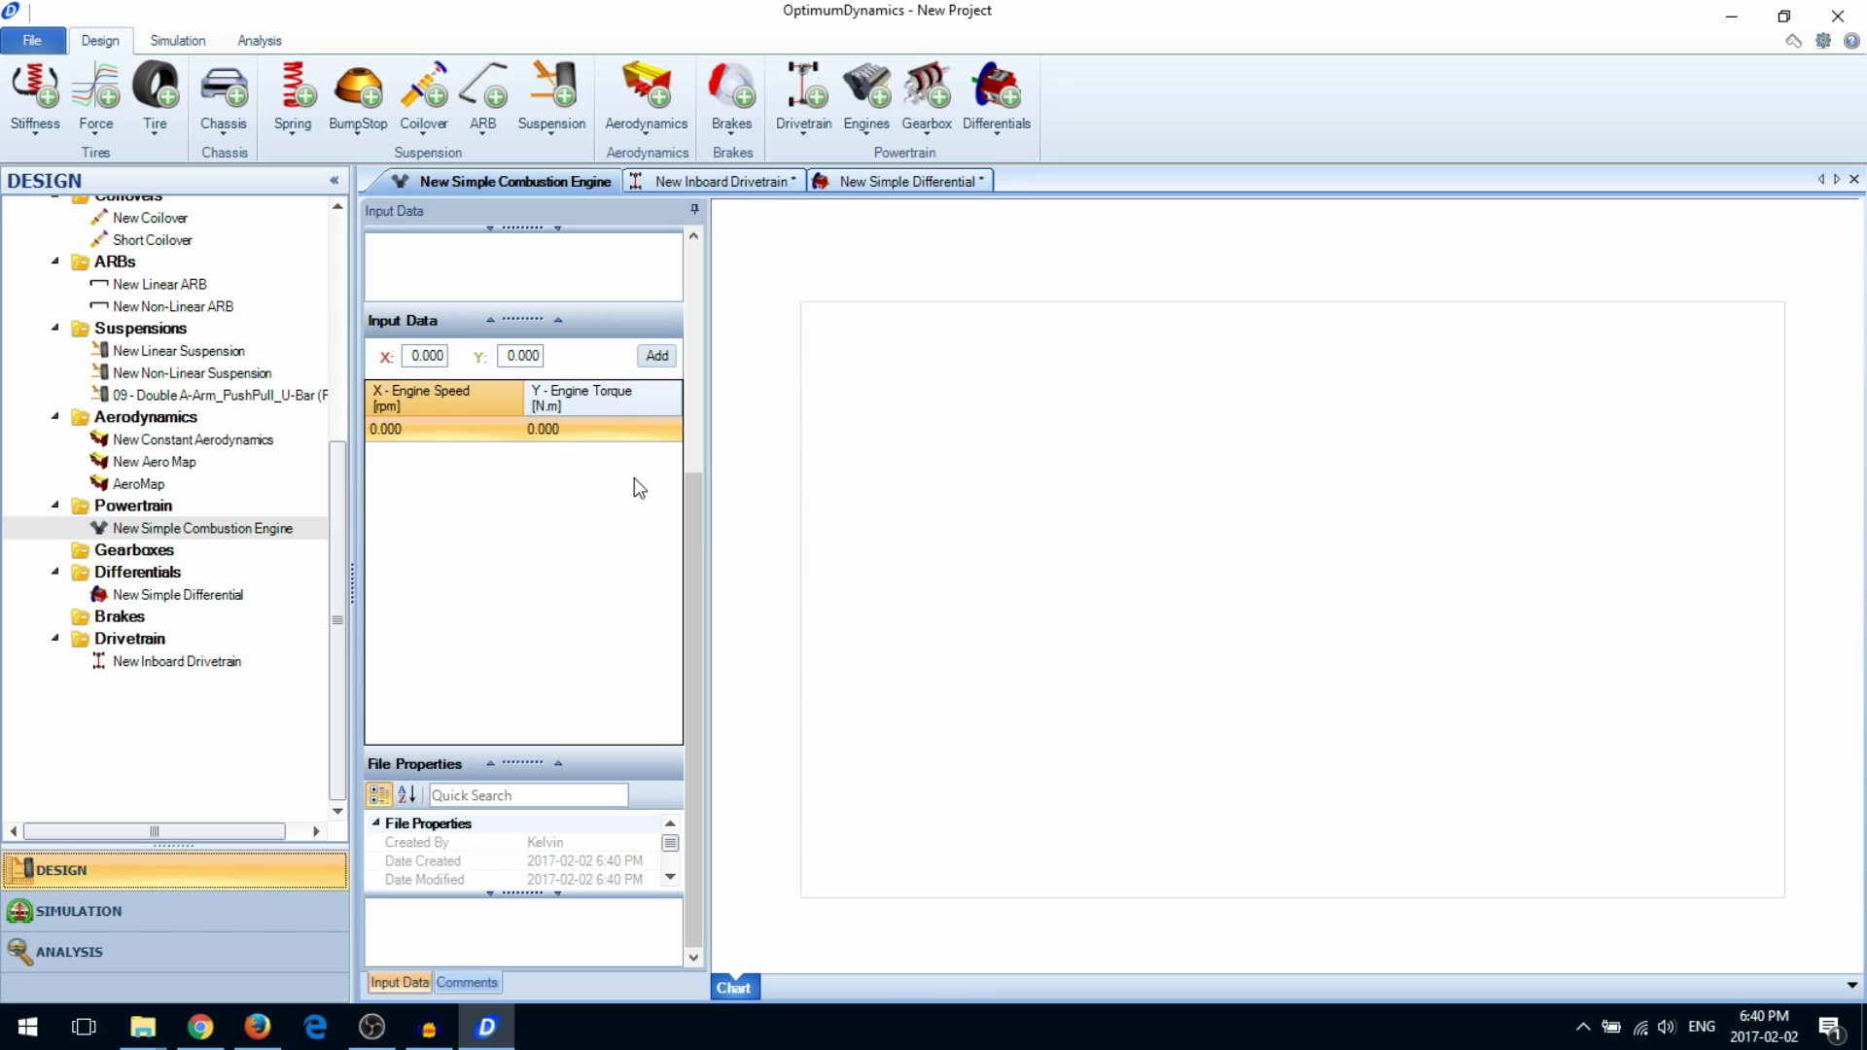
pyautogui.click(443, 357)
pyautogui.write('1000')
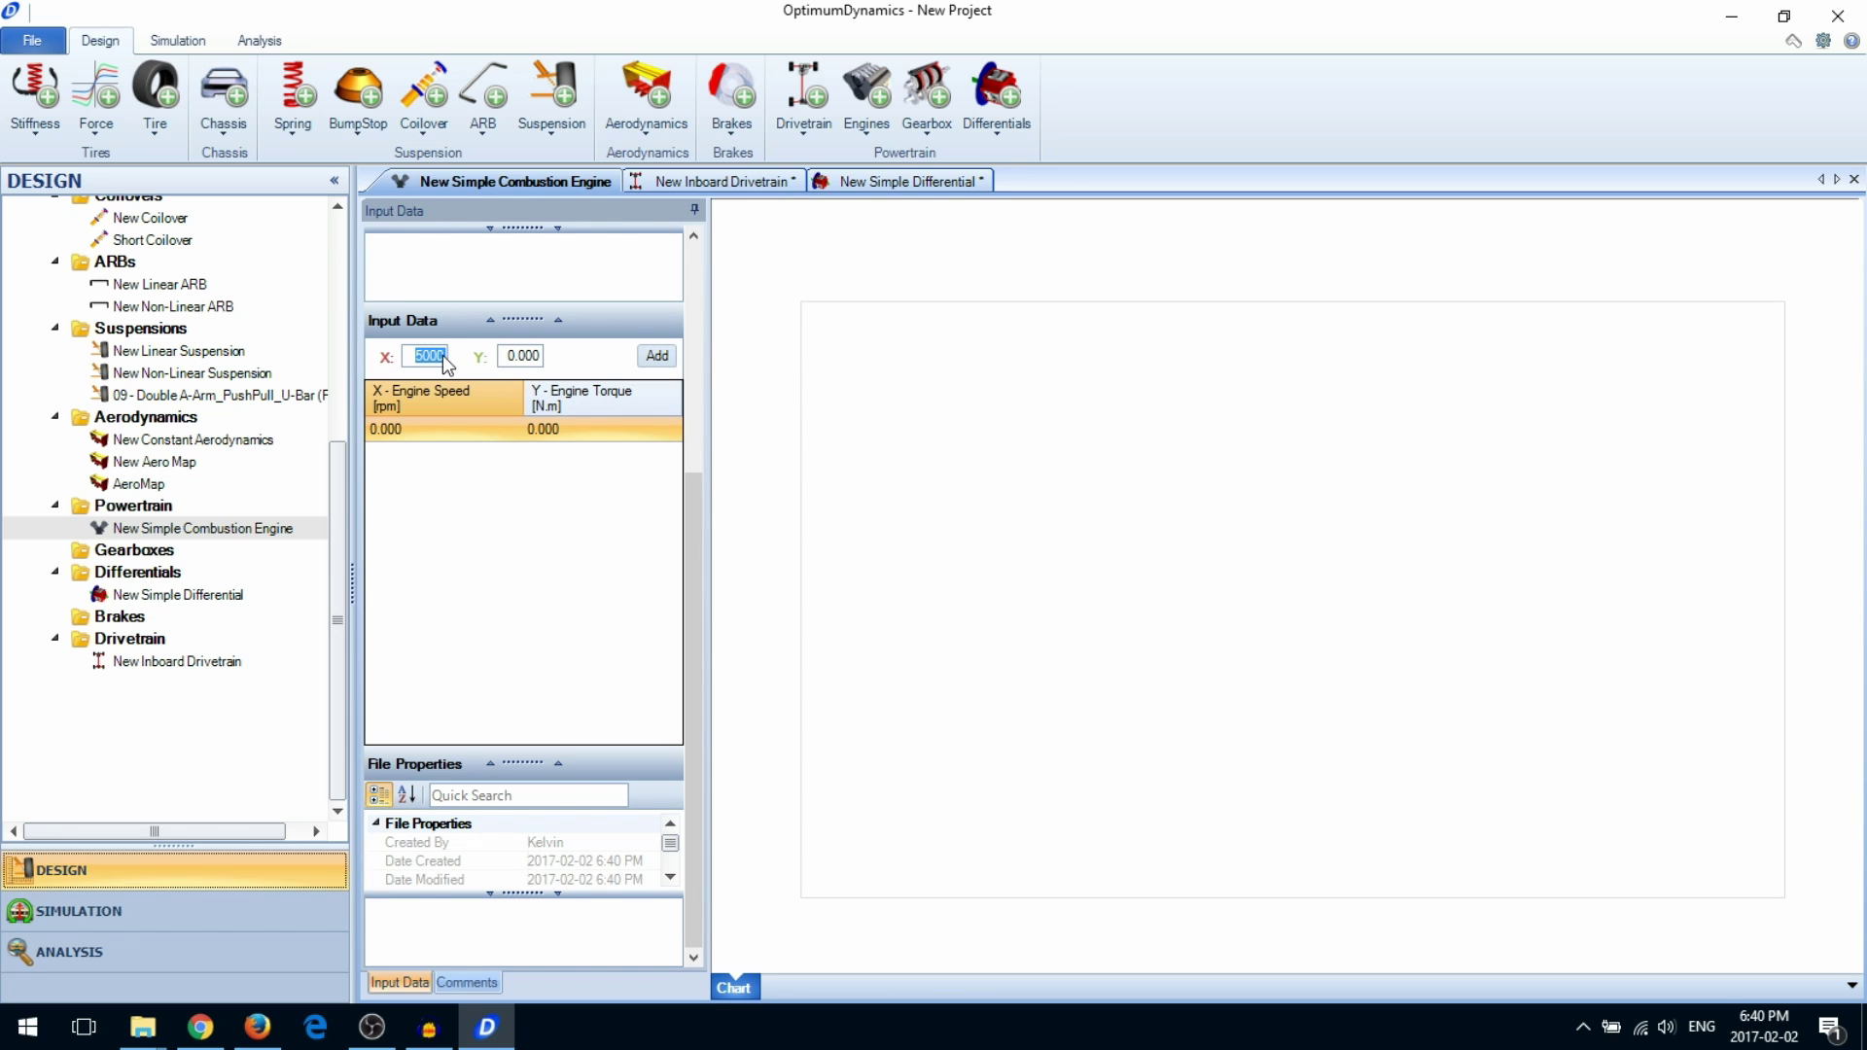
pyautogui.click(513, 361)
pyautogui.write('400')
pyautogui.press('Return')
# Add the 9,000 rpm / 450 N.m point to the torque curve
pyautogui.click(428, 358)
pyautogui.write('1000')
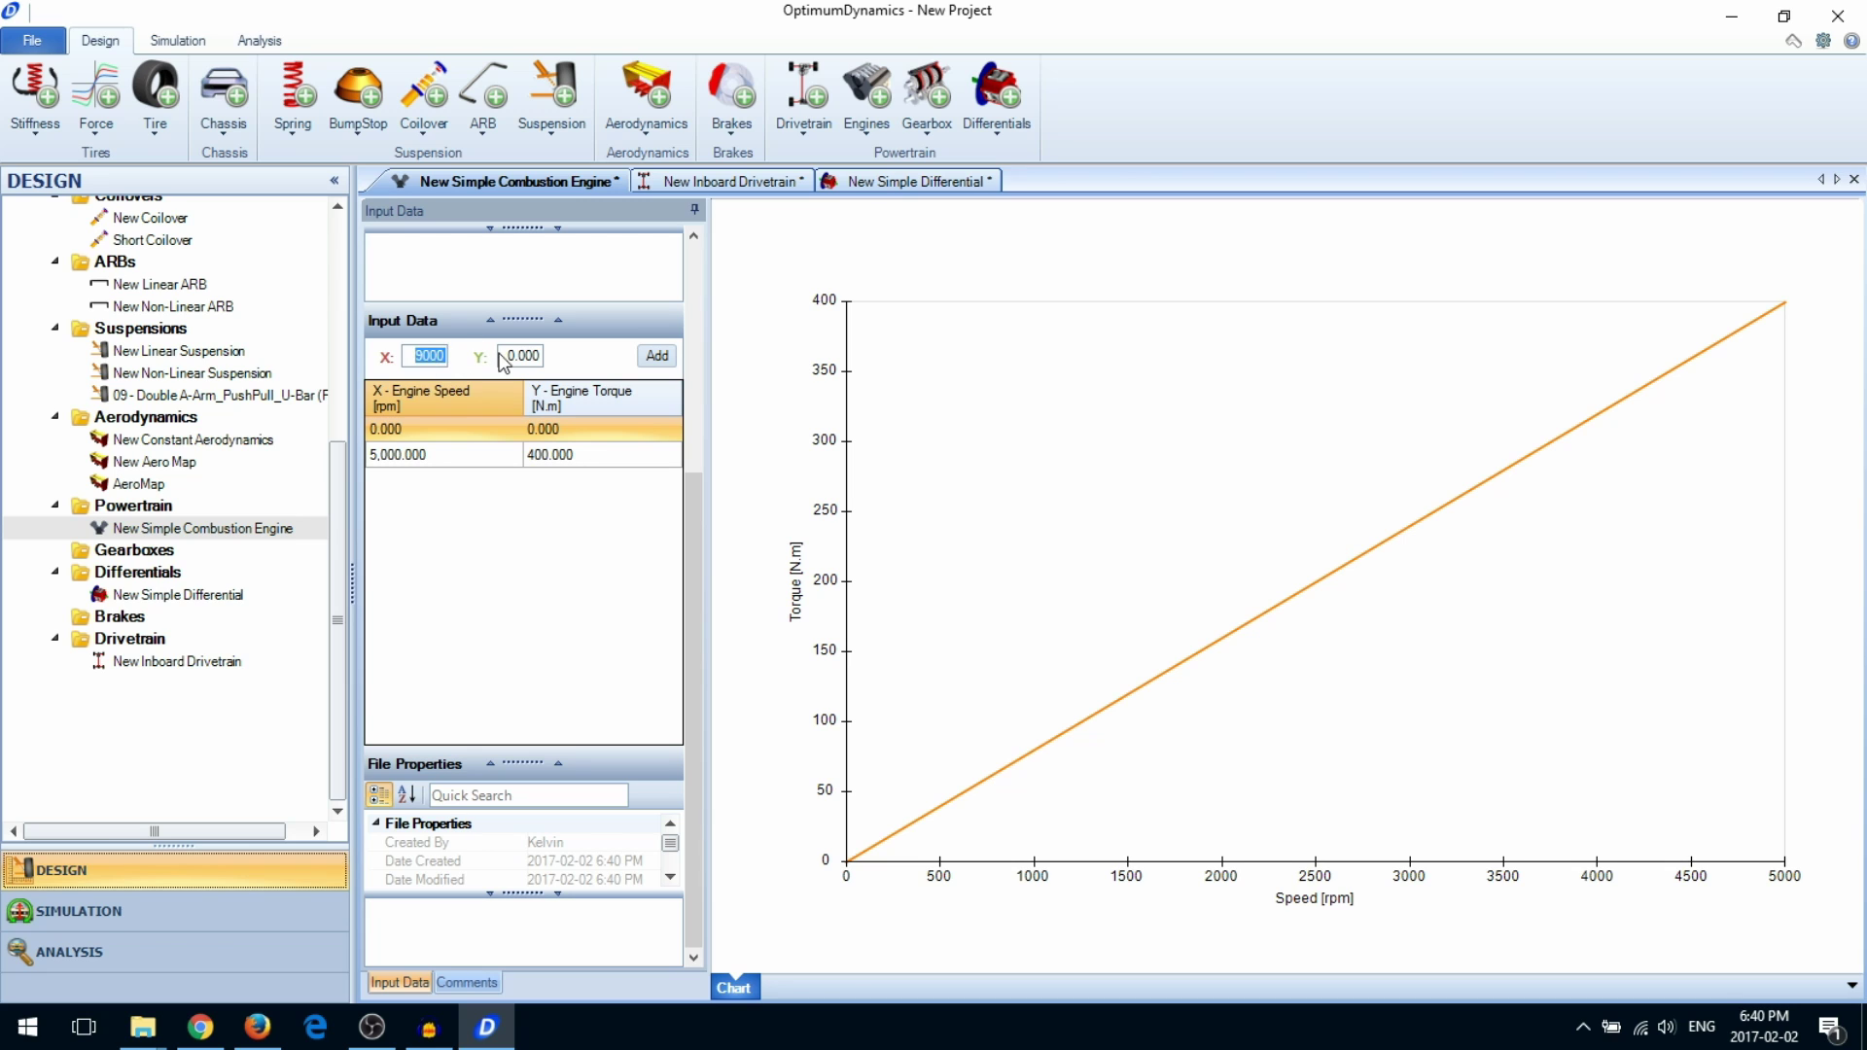
pyautogui.click(504, 358)
pyautogui.write('450')
pyautogui.press('Return')
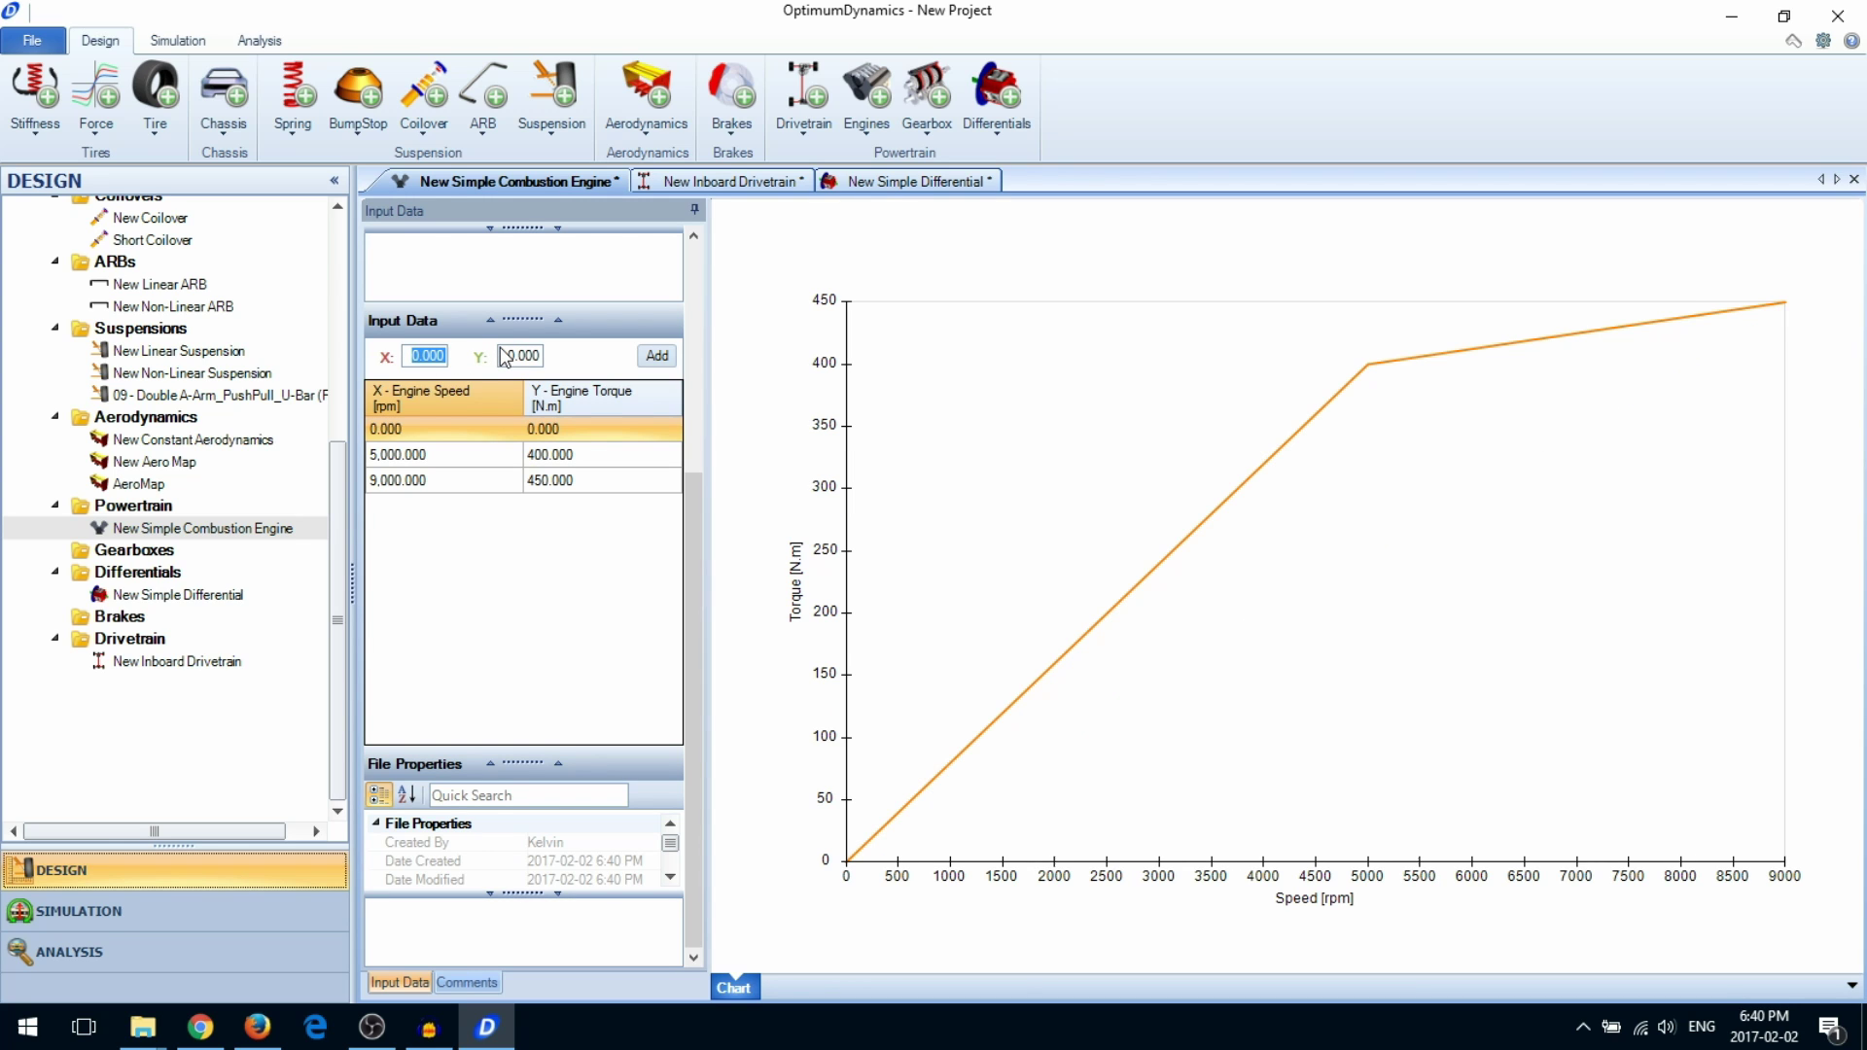
pyautogui.click(866, 116)
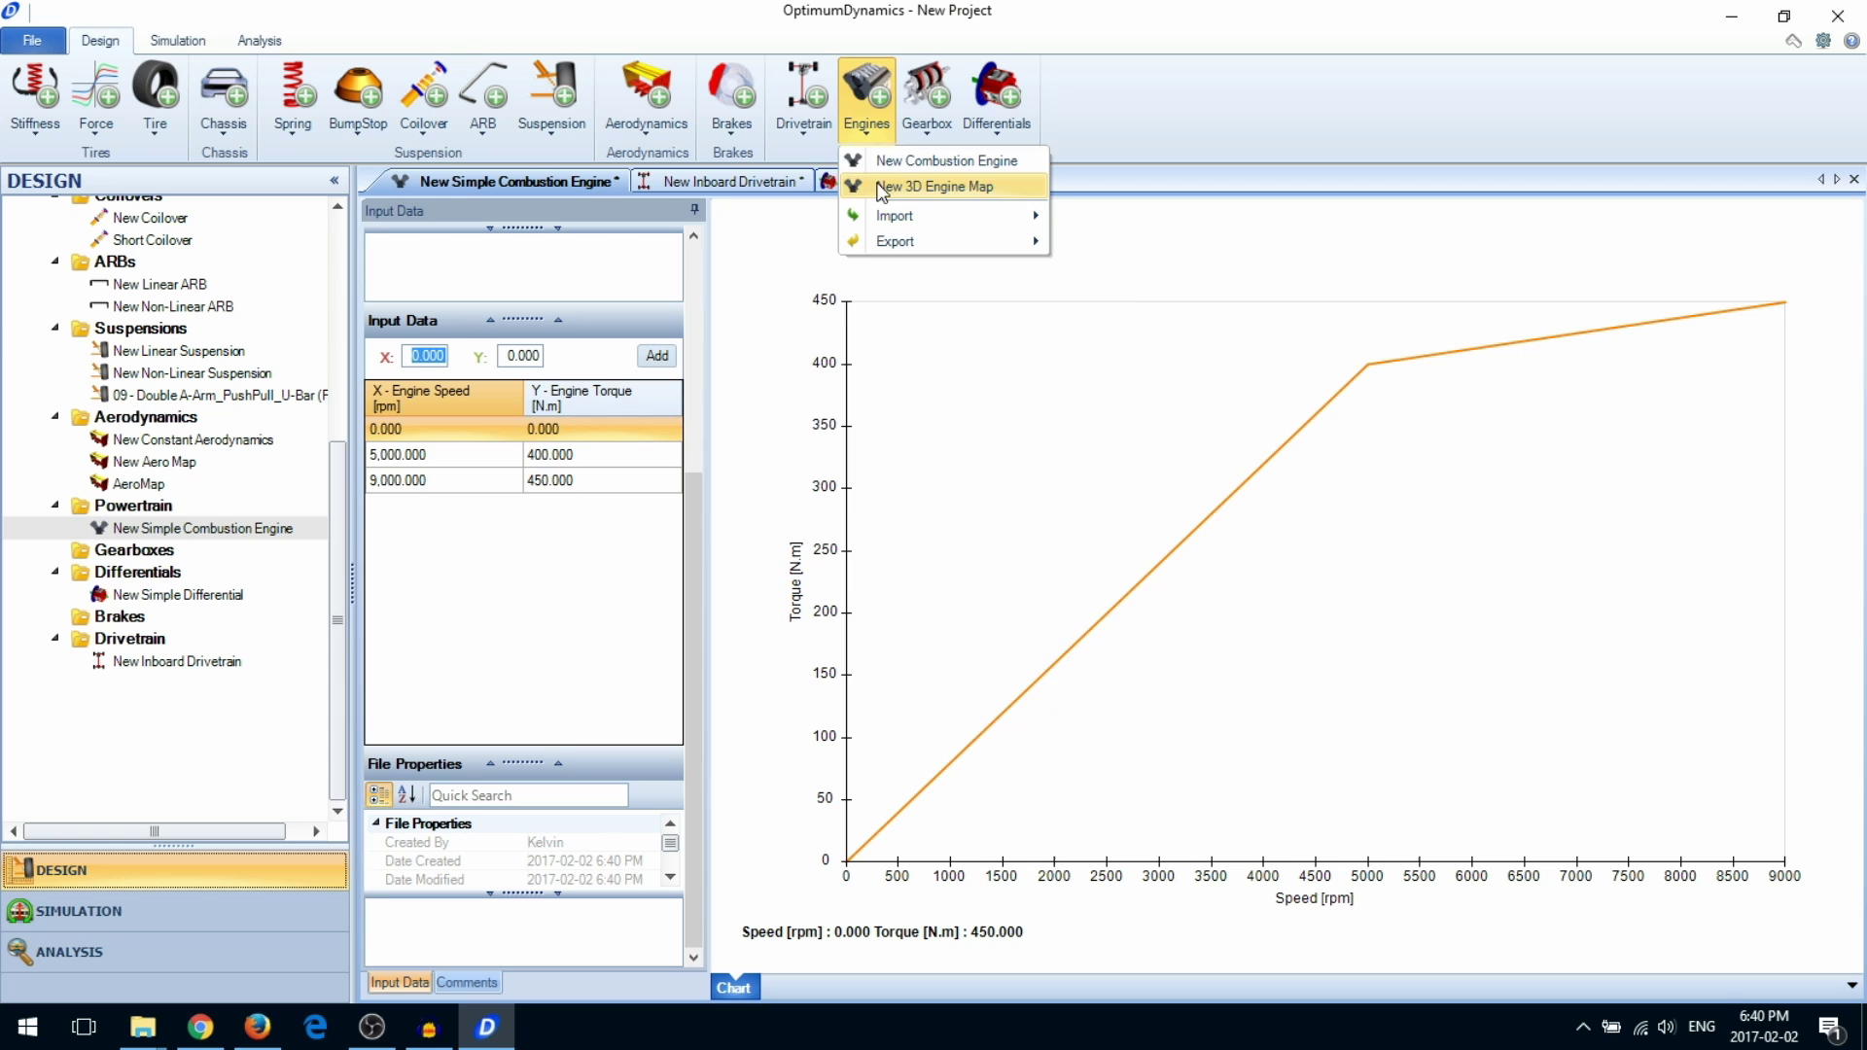
# Create a New 3D Engine Map and add a first point with 500 N.m torque
pyautogui.click(882, 189)
pyautogui.click(912, 696)
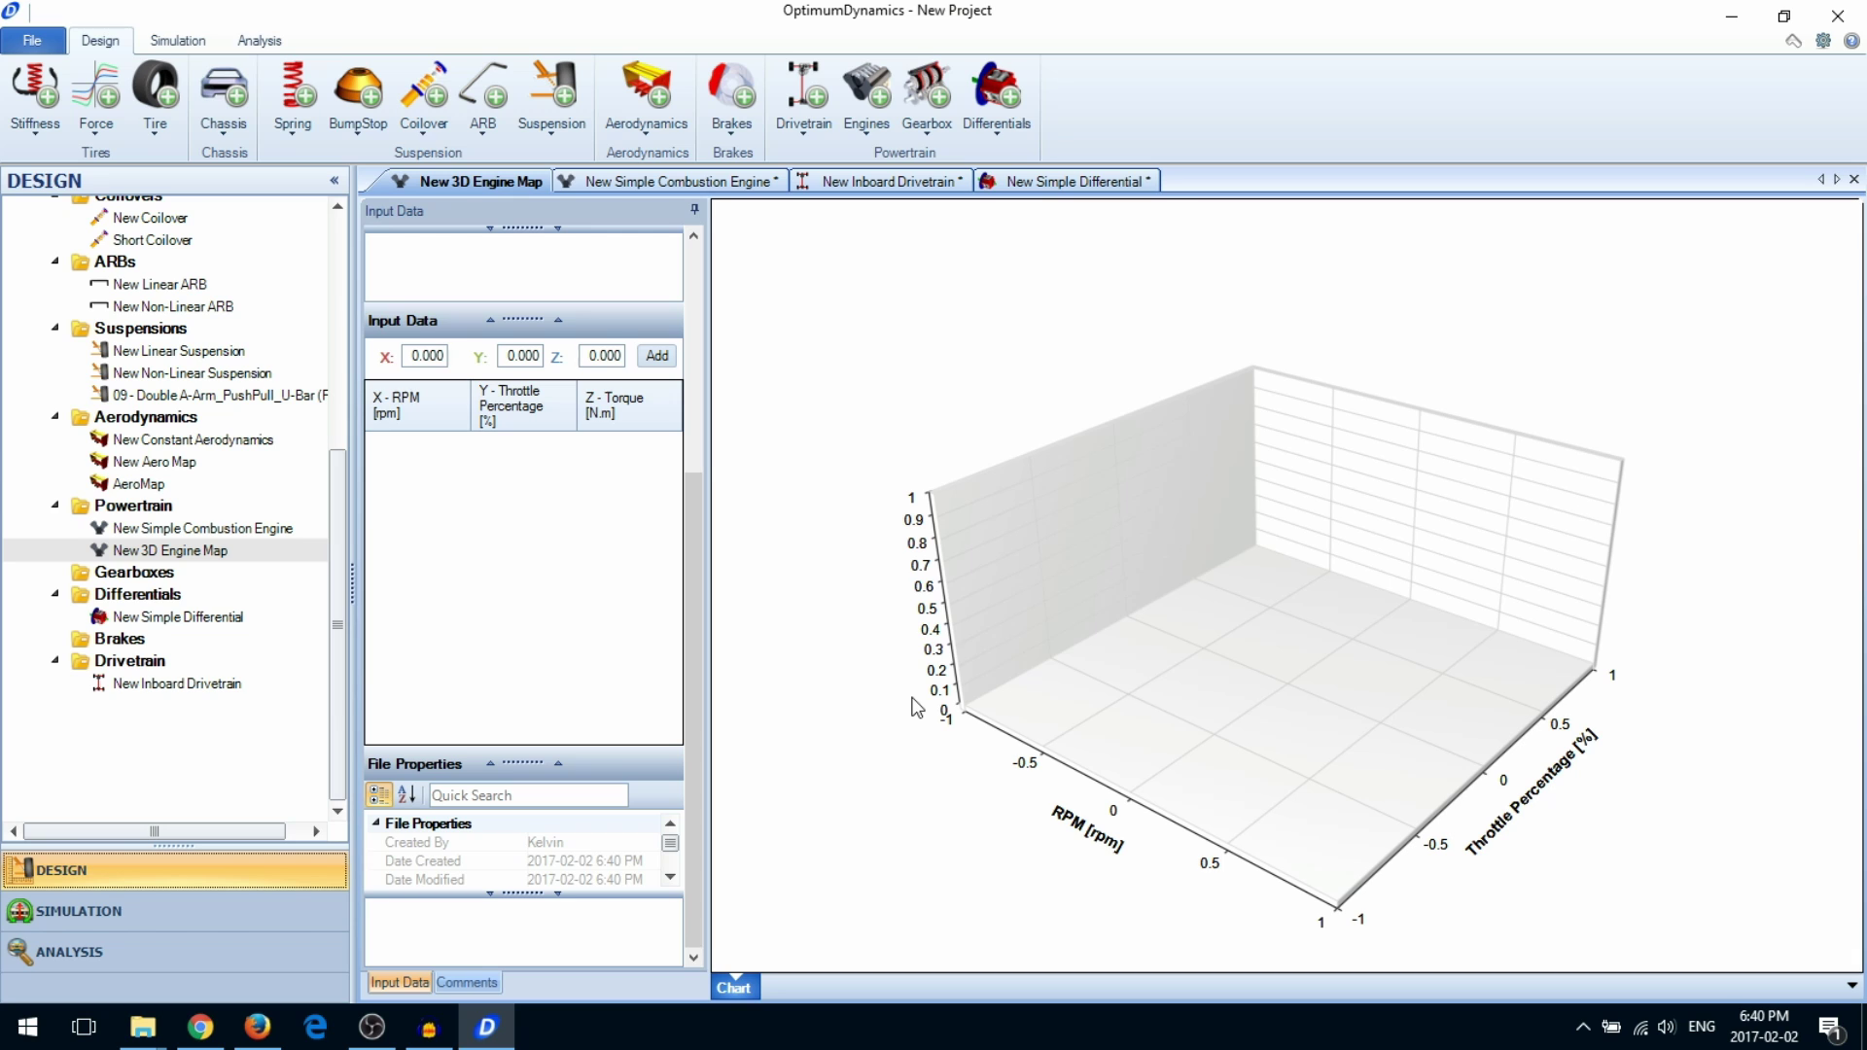
pyautogui.click(605, 356)
pyautogui.write('5')
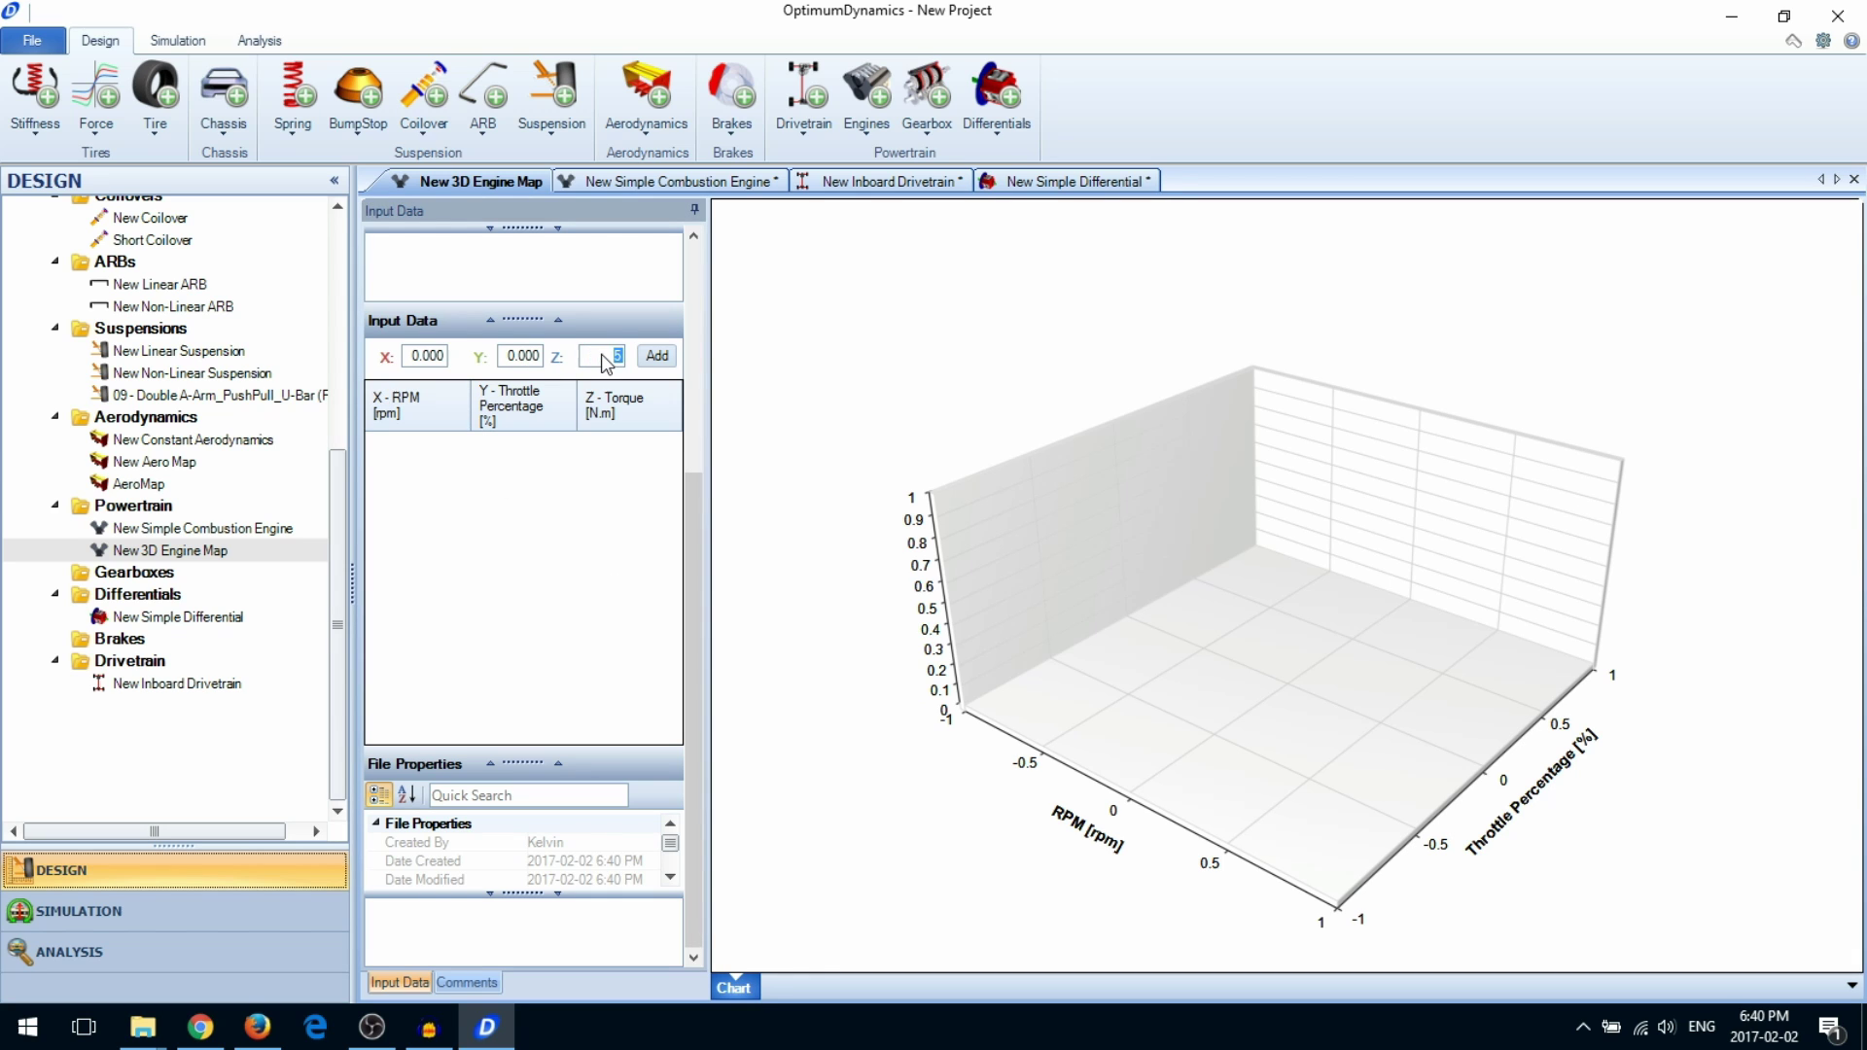
pyautogui.write('00')
pyautogui.click(655, 356)
# Add the 9,000 rpm, 100% throttle, 500 N.m point to the map
pyautogui.click(424, 357)
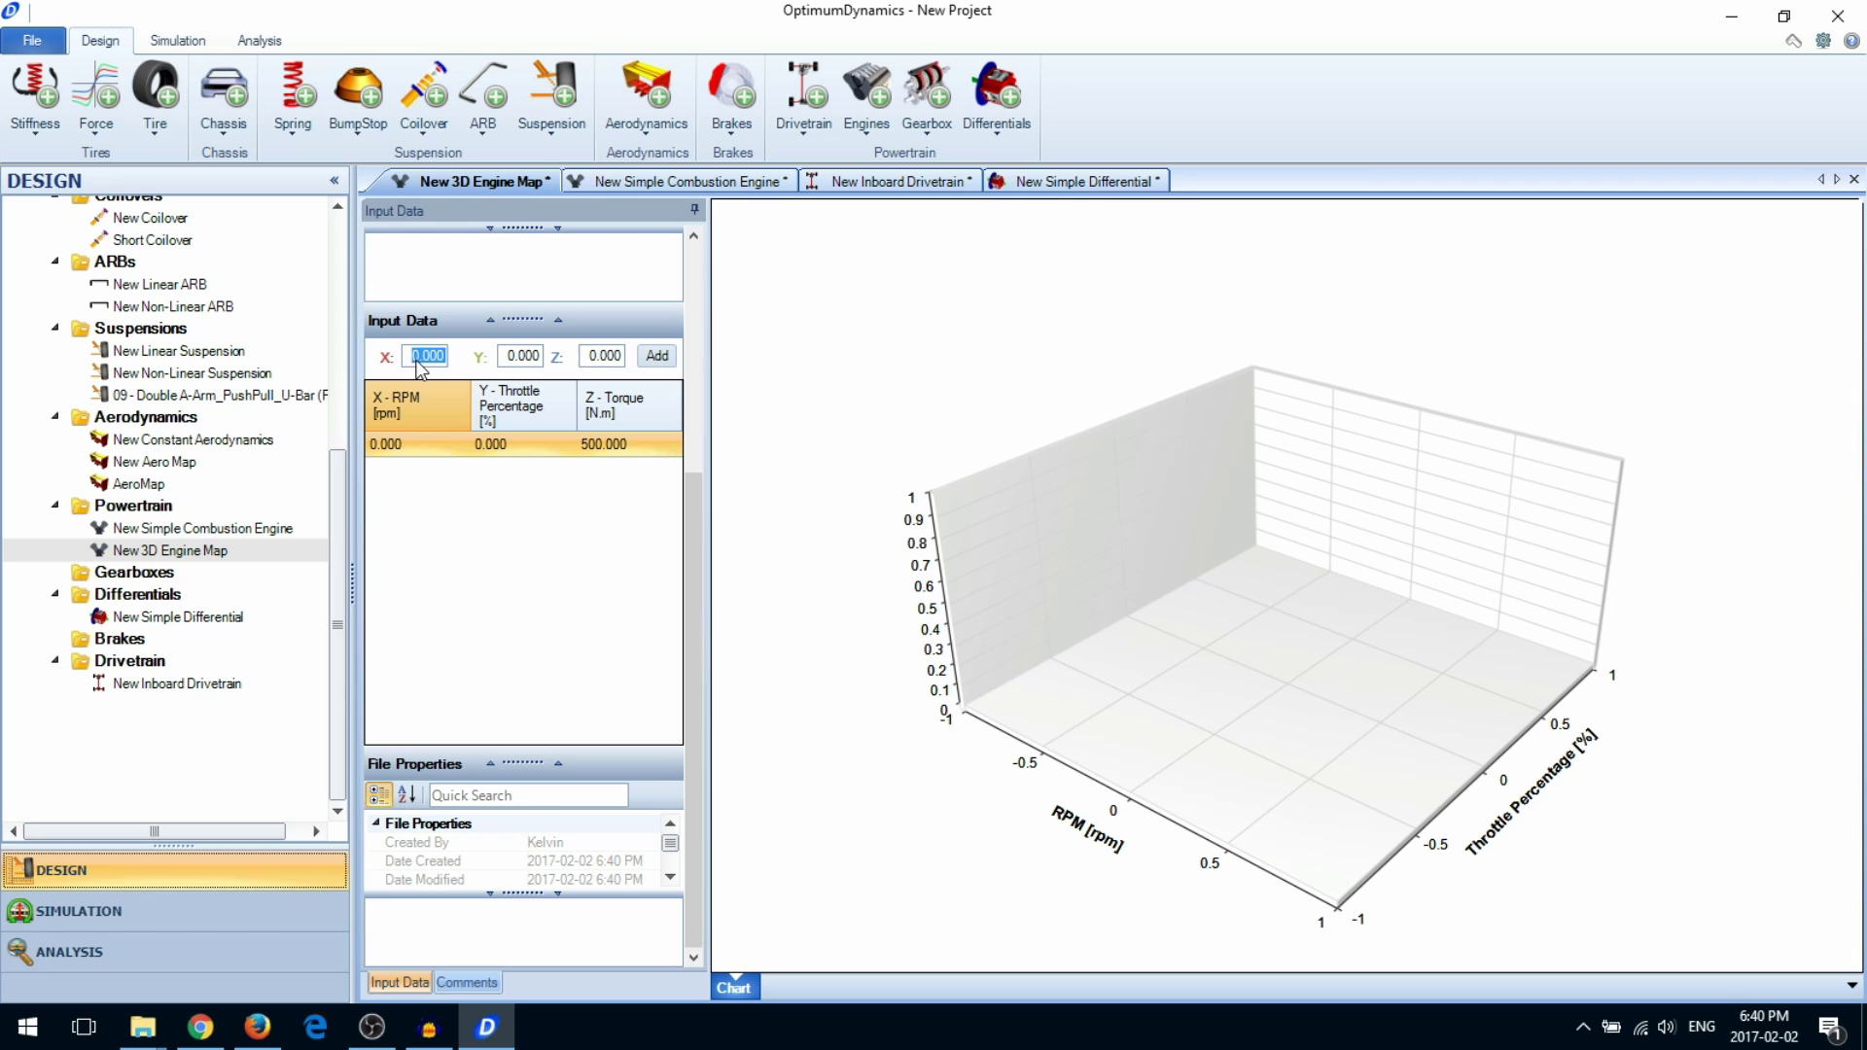
pyautogui.write('1000')
pyautogui.click(512, 359)
pyautogui.write('100')
pyautogui.click(605, 358)
pyautogui.write('500')
pyautogui.click(647, 363)
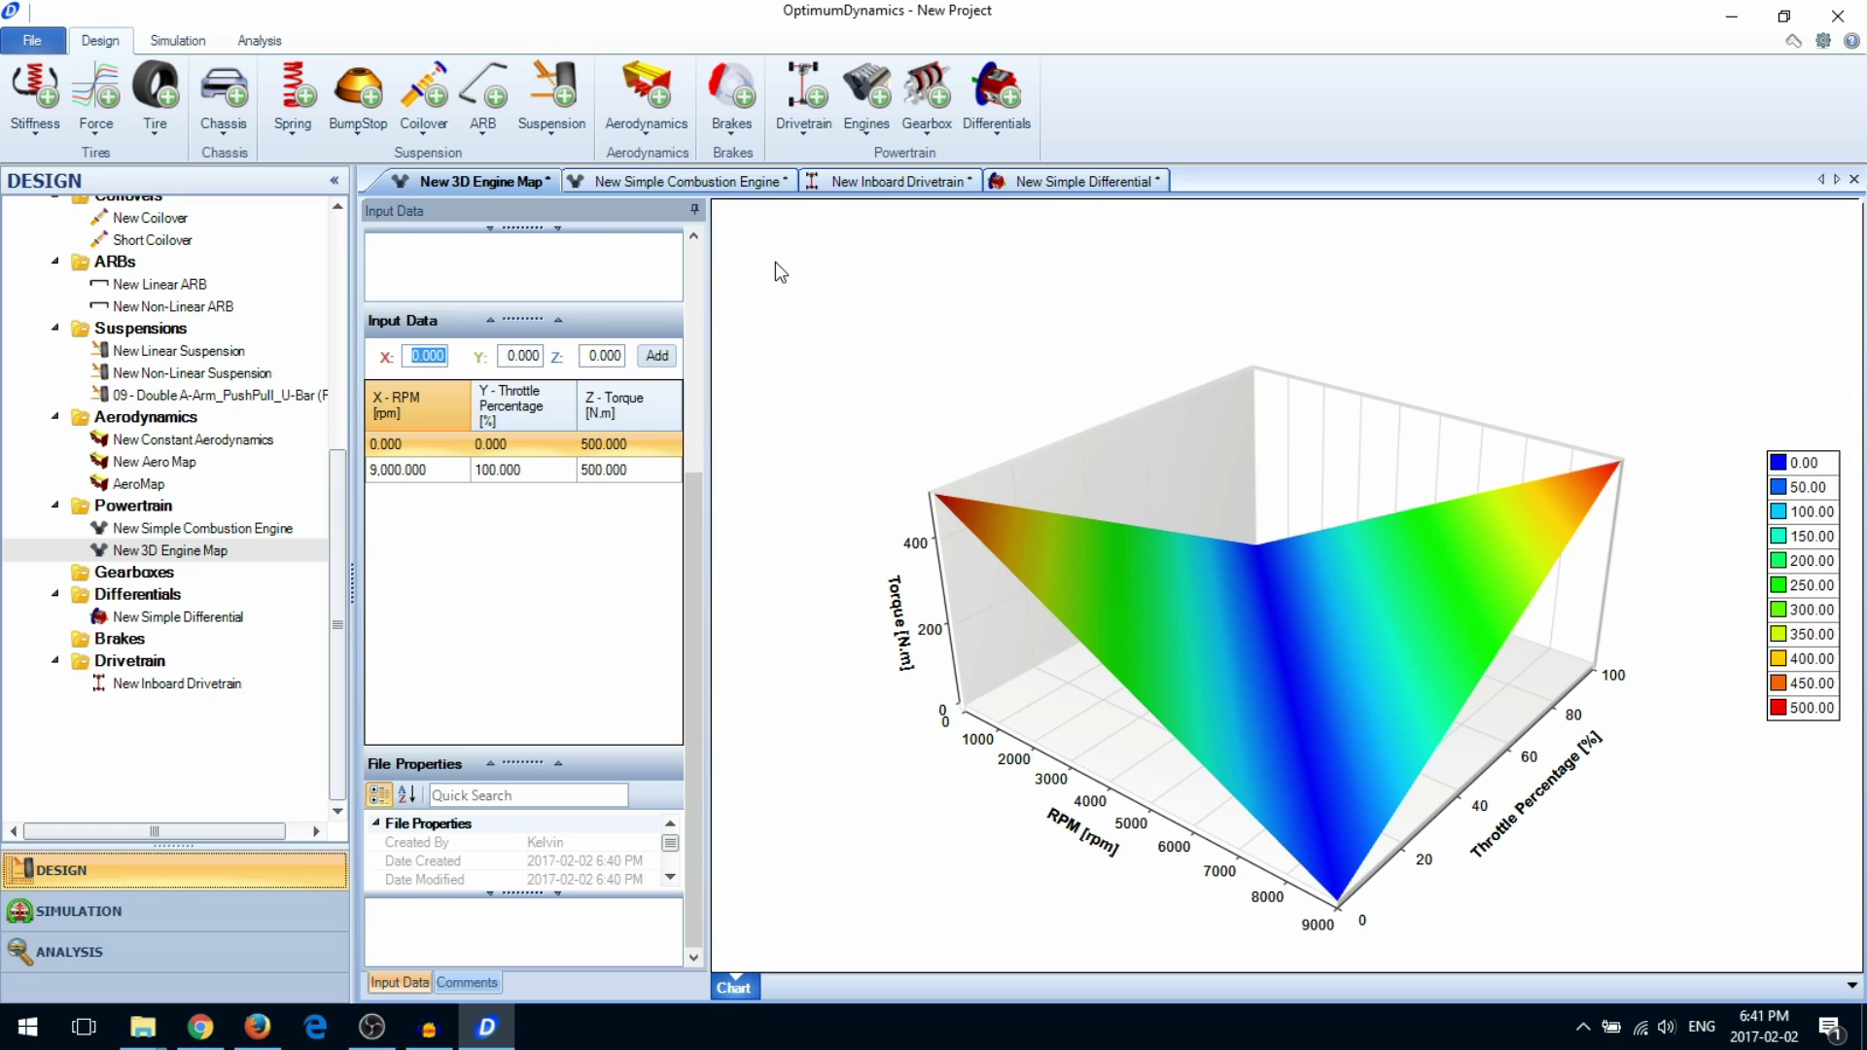
pyautogui.click(865, 136)
# Import EngineMap.xlsx as an Excel engine file, setting the RPM range to A2:A16
pyautogui.moveTo(890, 216)
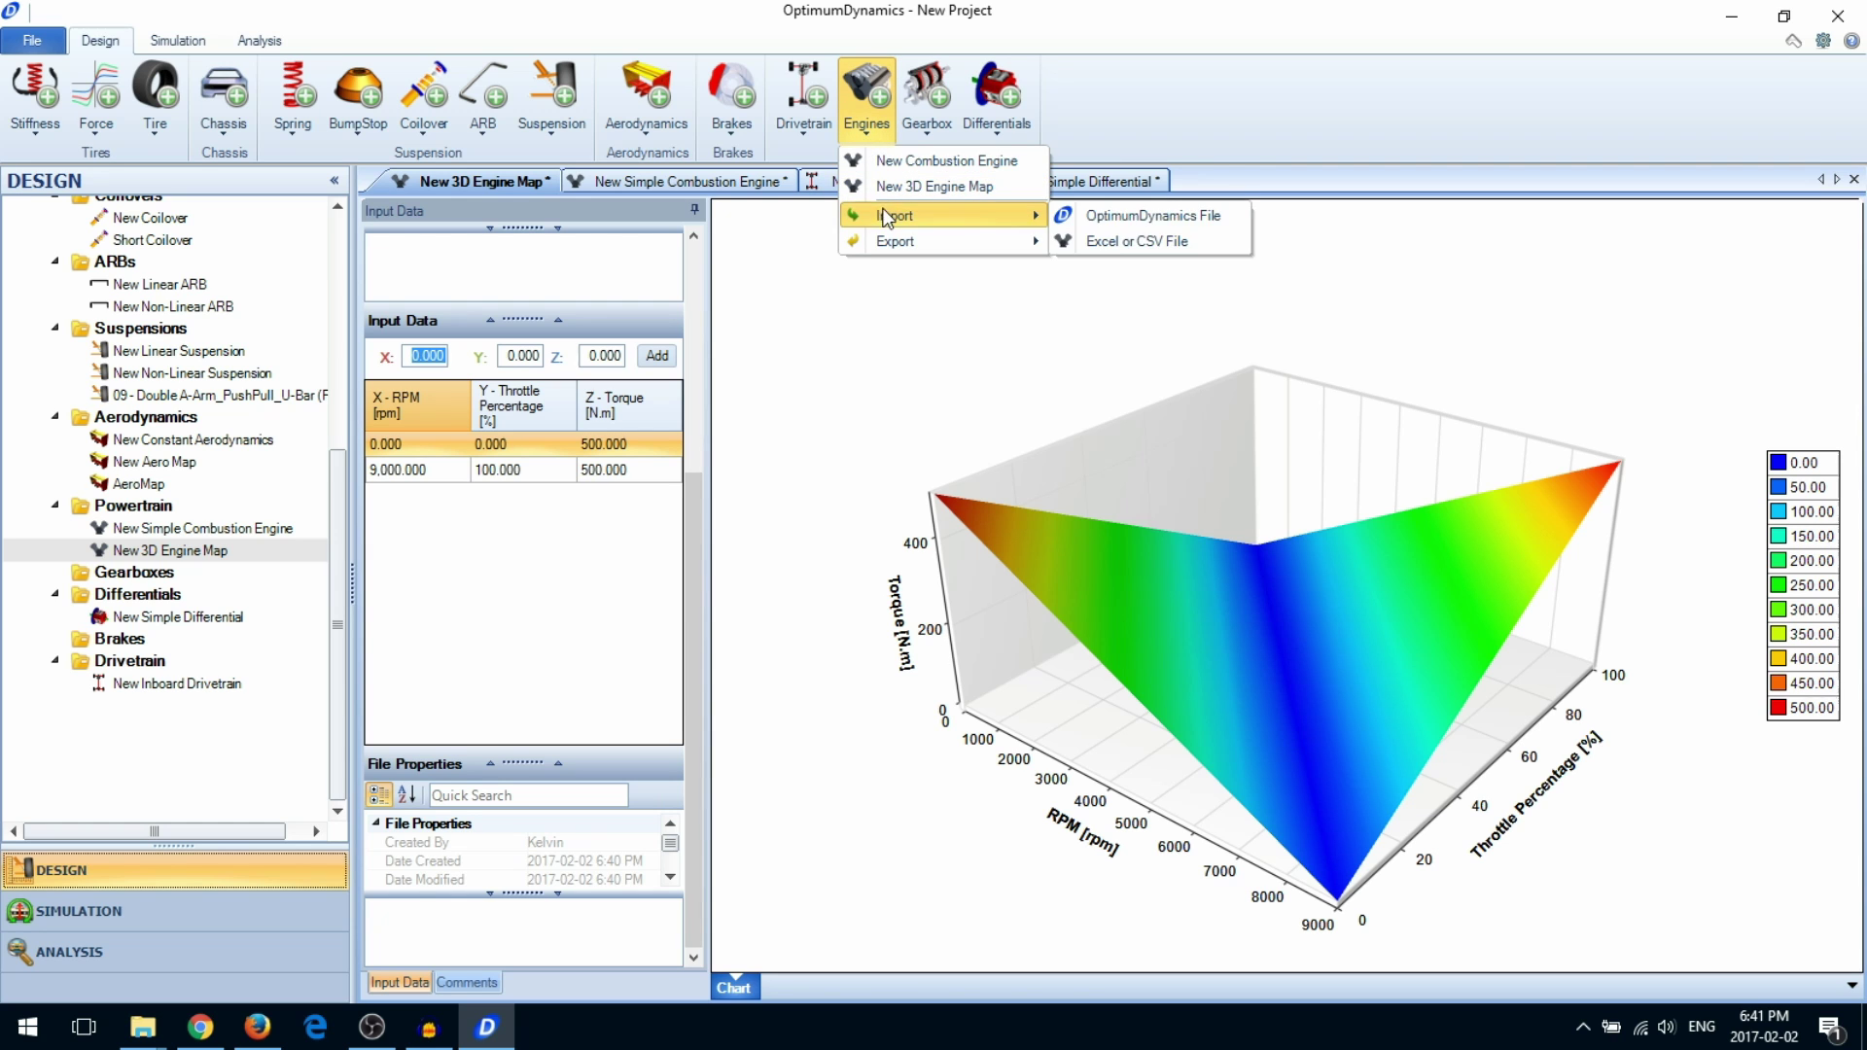
pyautogui.click(1111, 233)
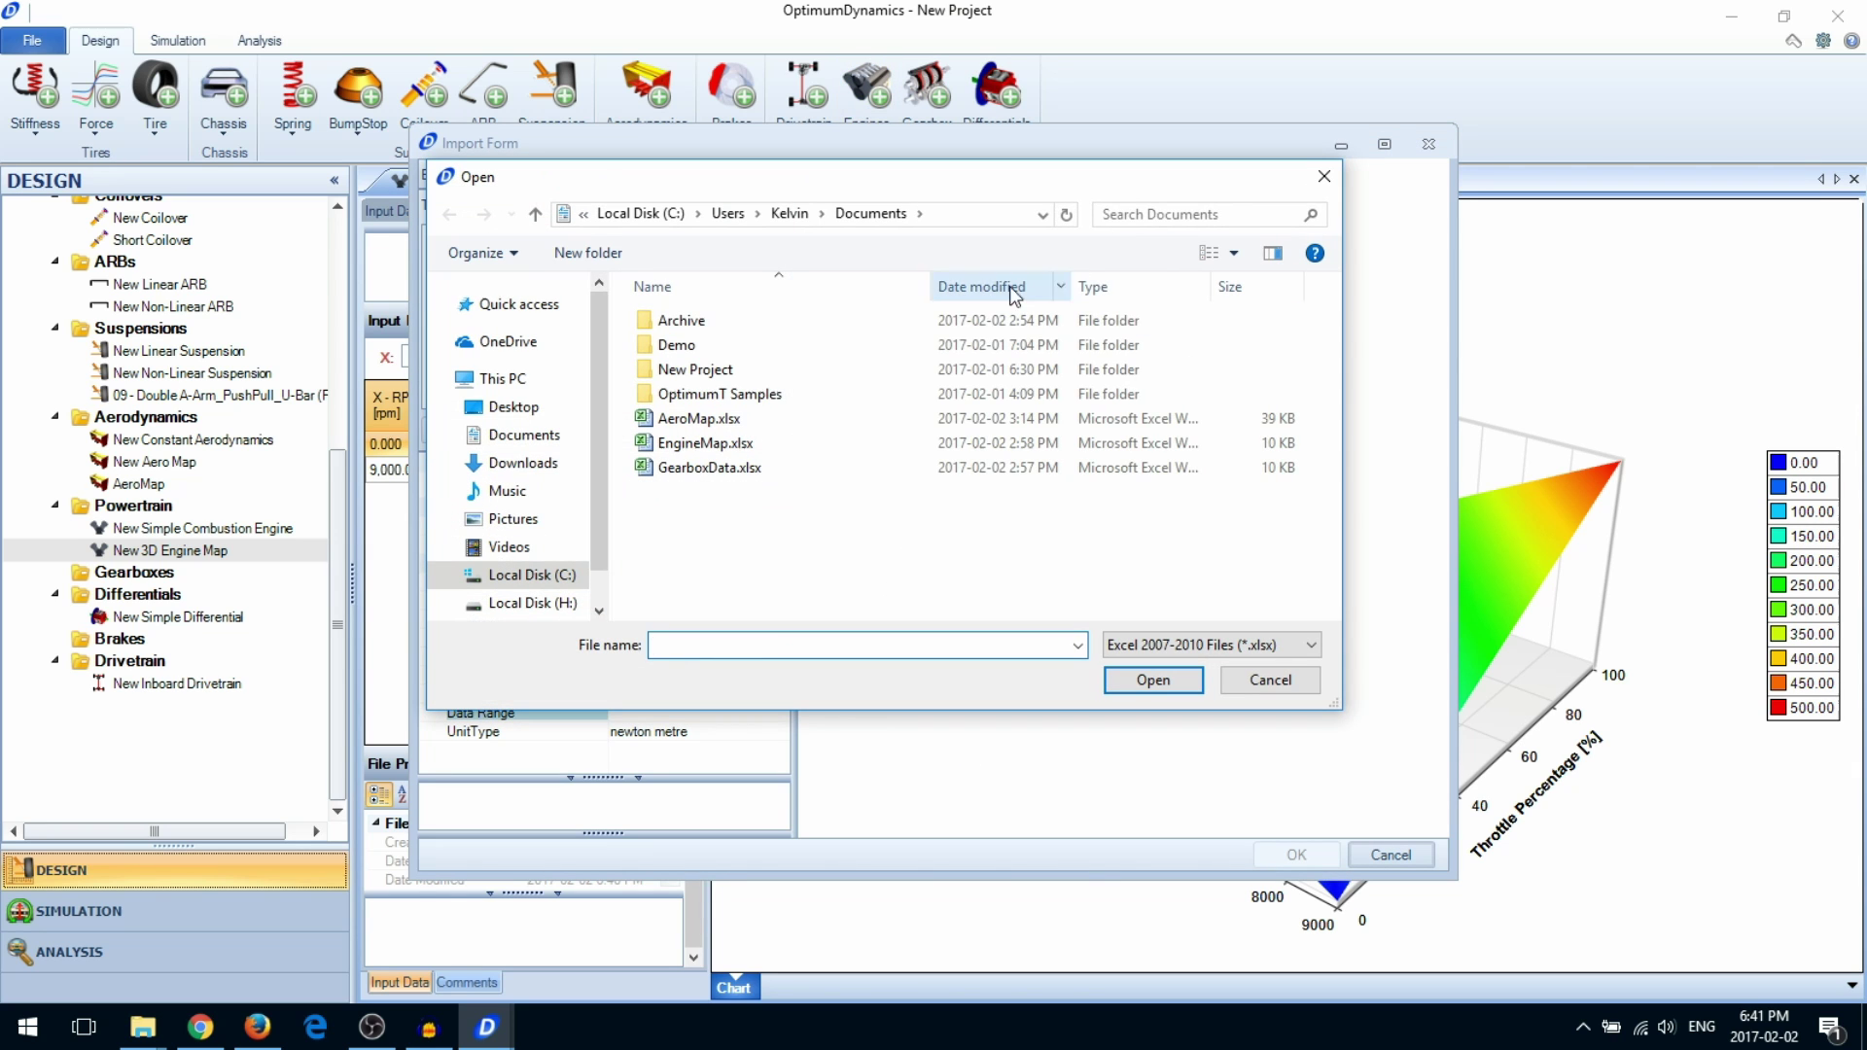
pyautogui.doubleClick(778, 445)
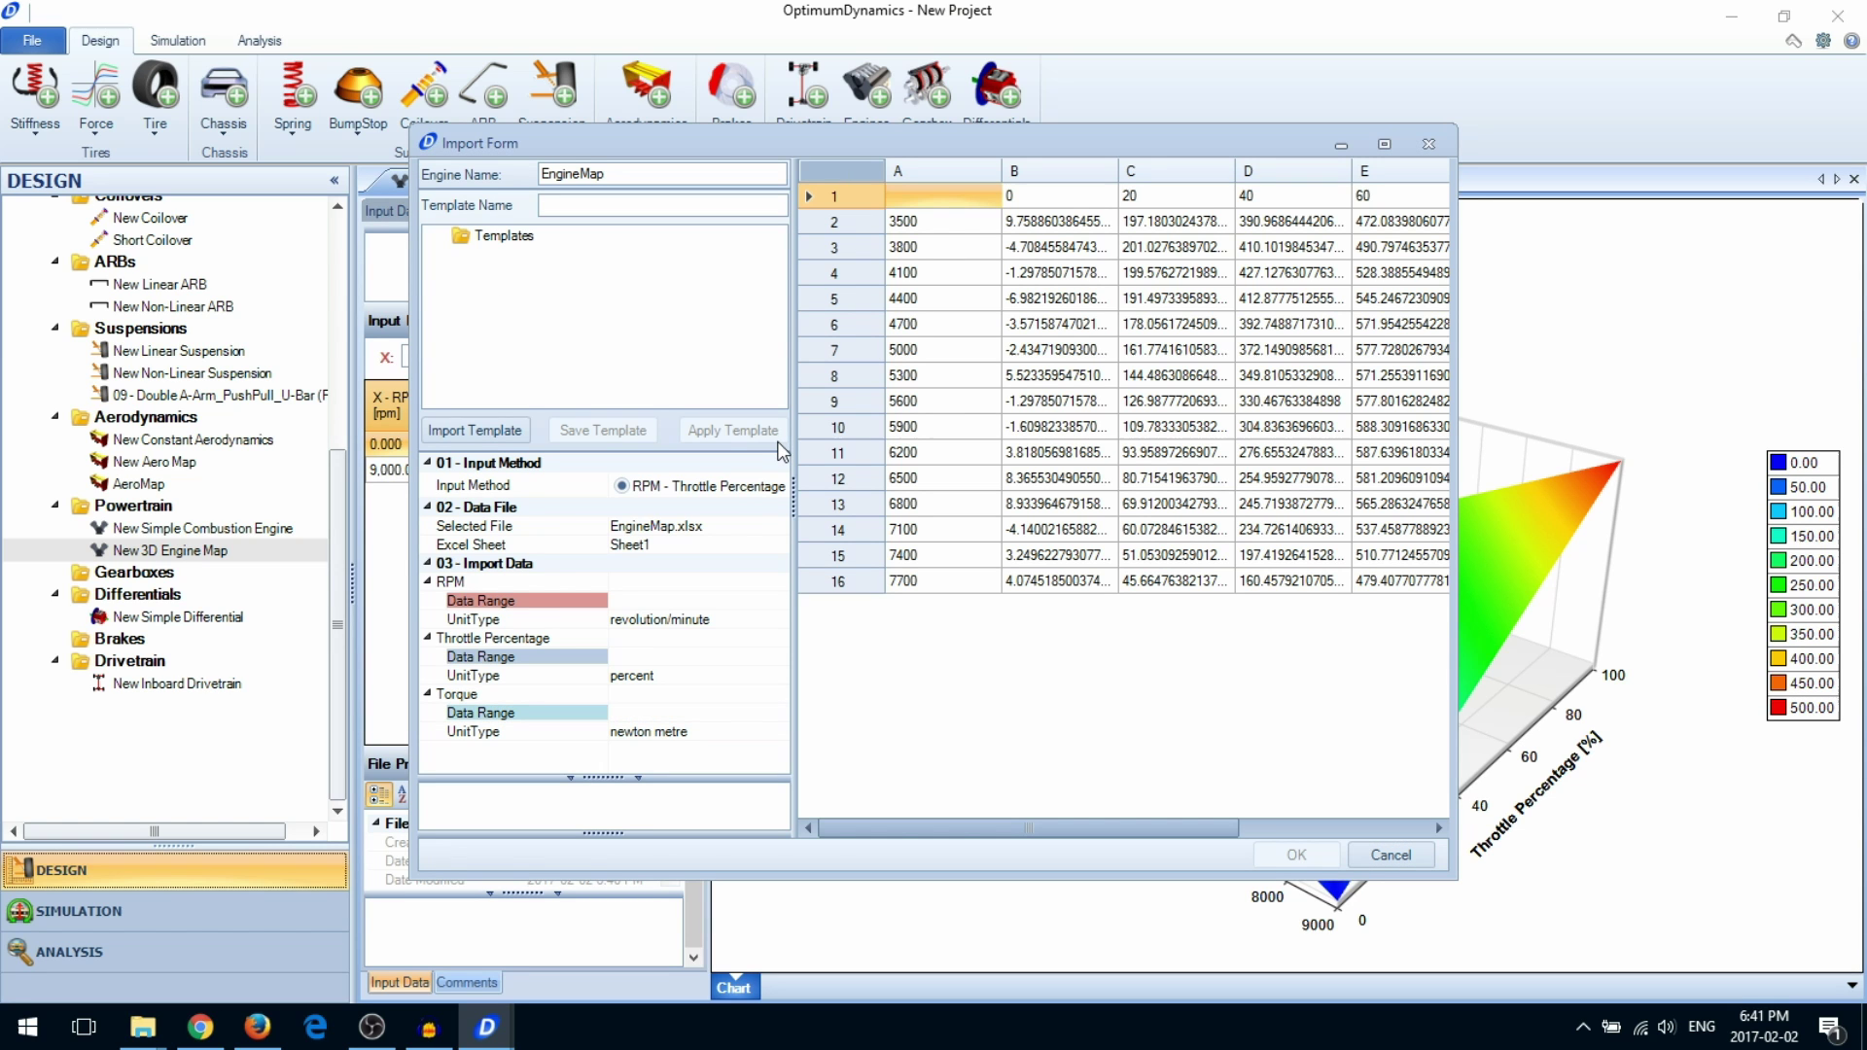
pyautogui.click(716, 600)
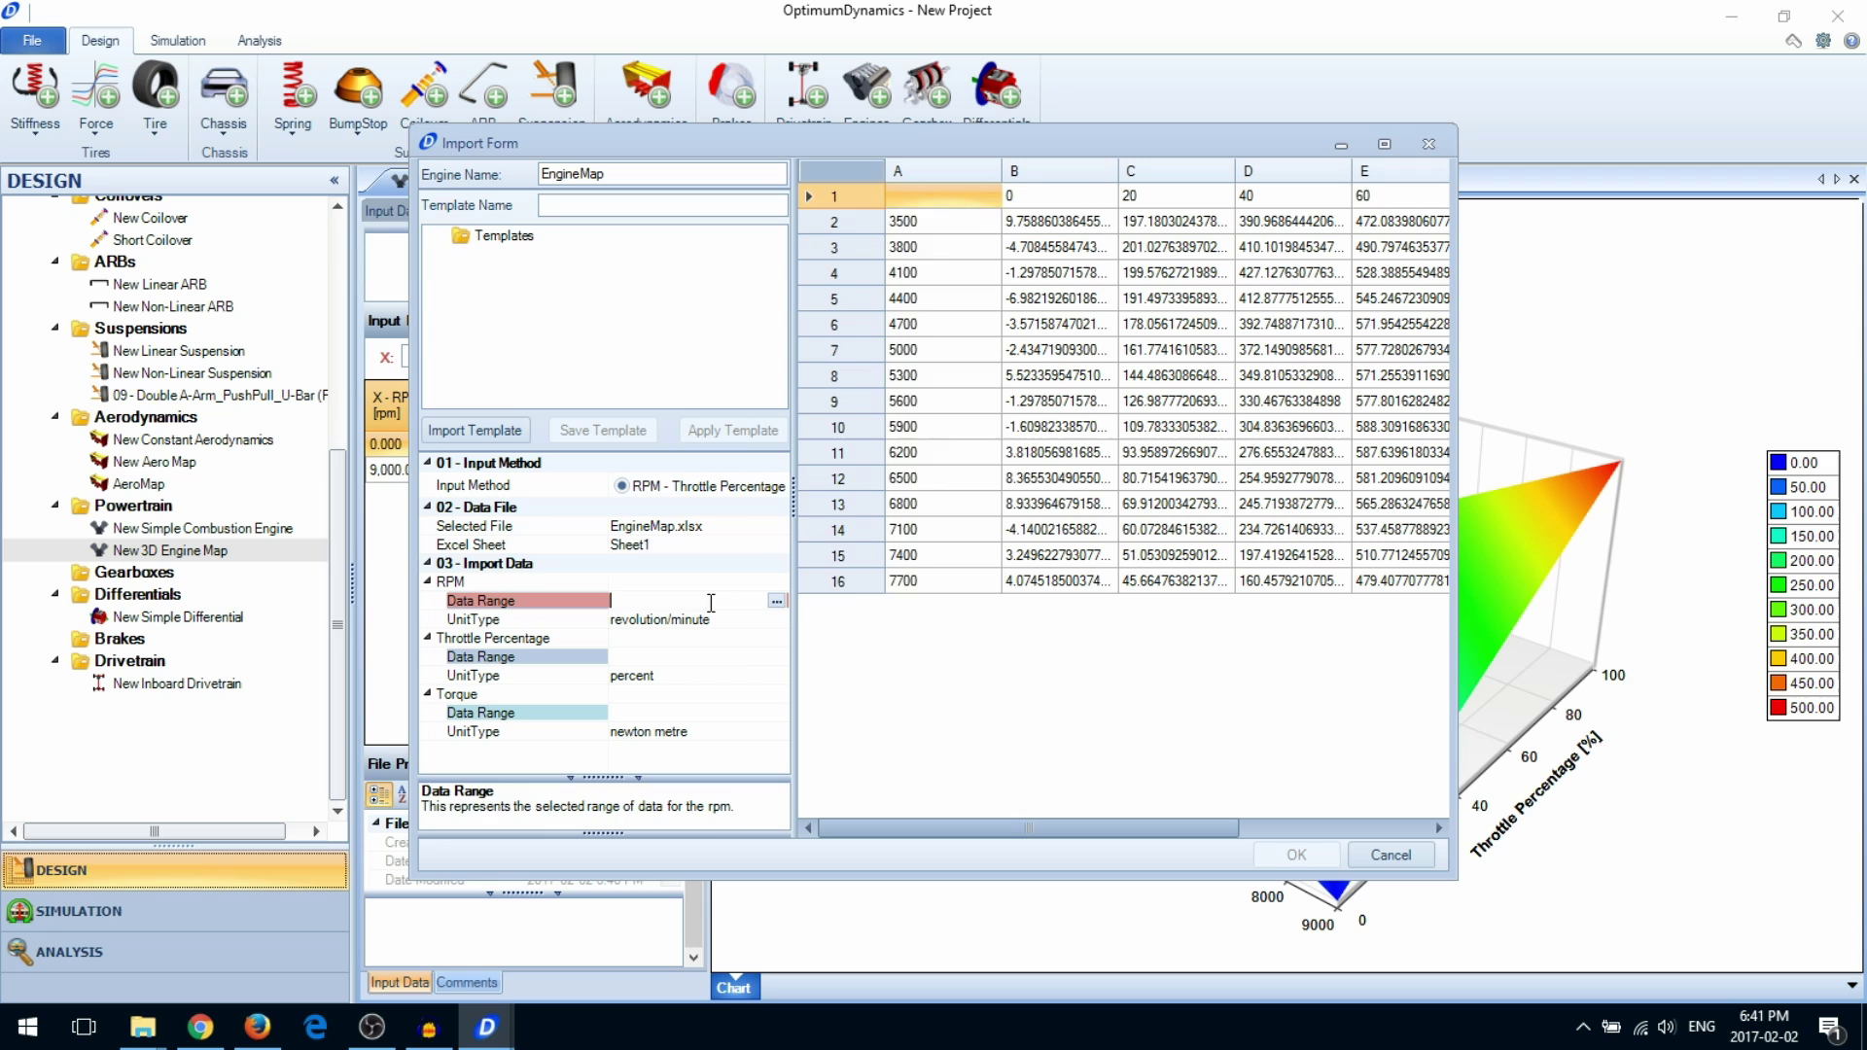
pyautogui.click(776, 601)
pyautogui.moveTo(938, 222); pyautogui.dragTo(958, 582)
pyautogui.click(1062, 515)
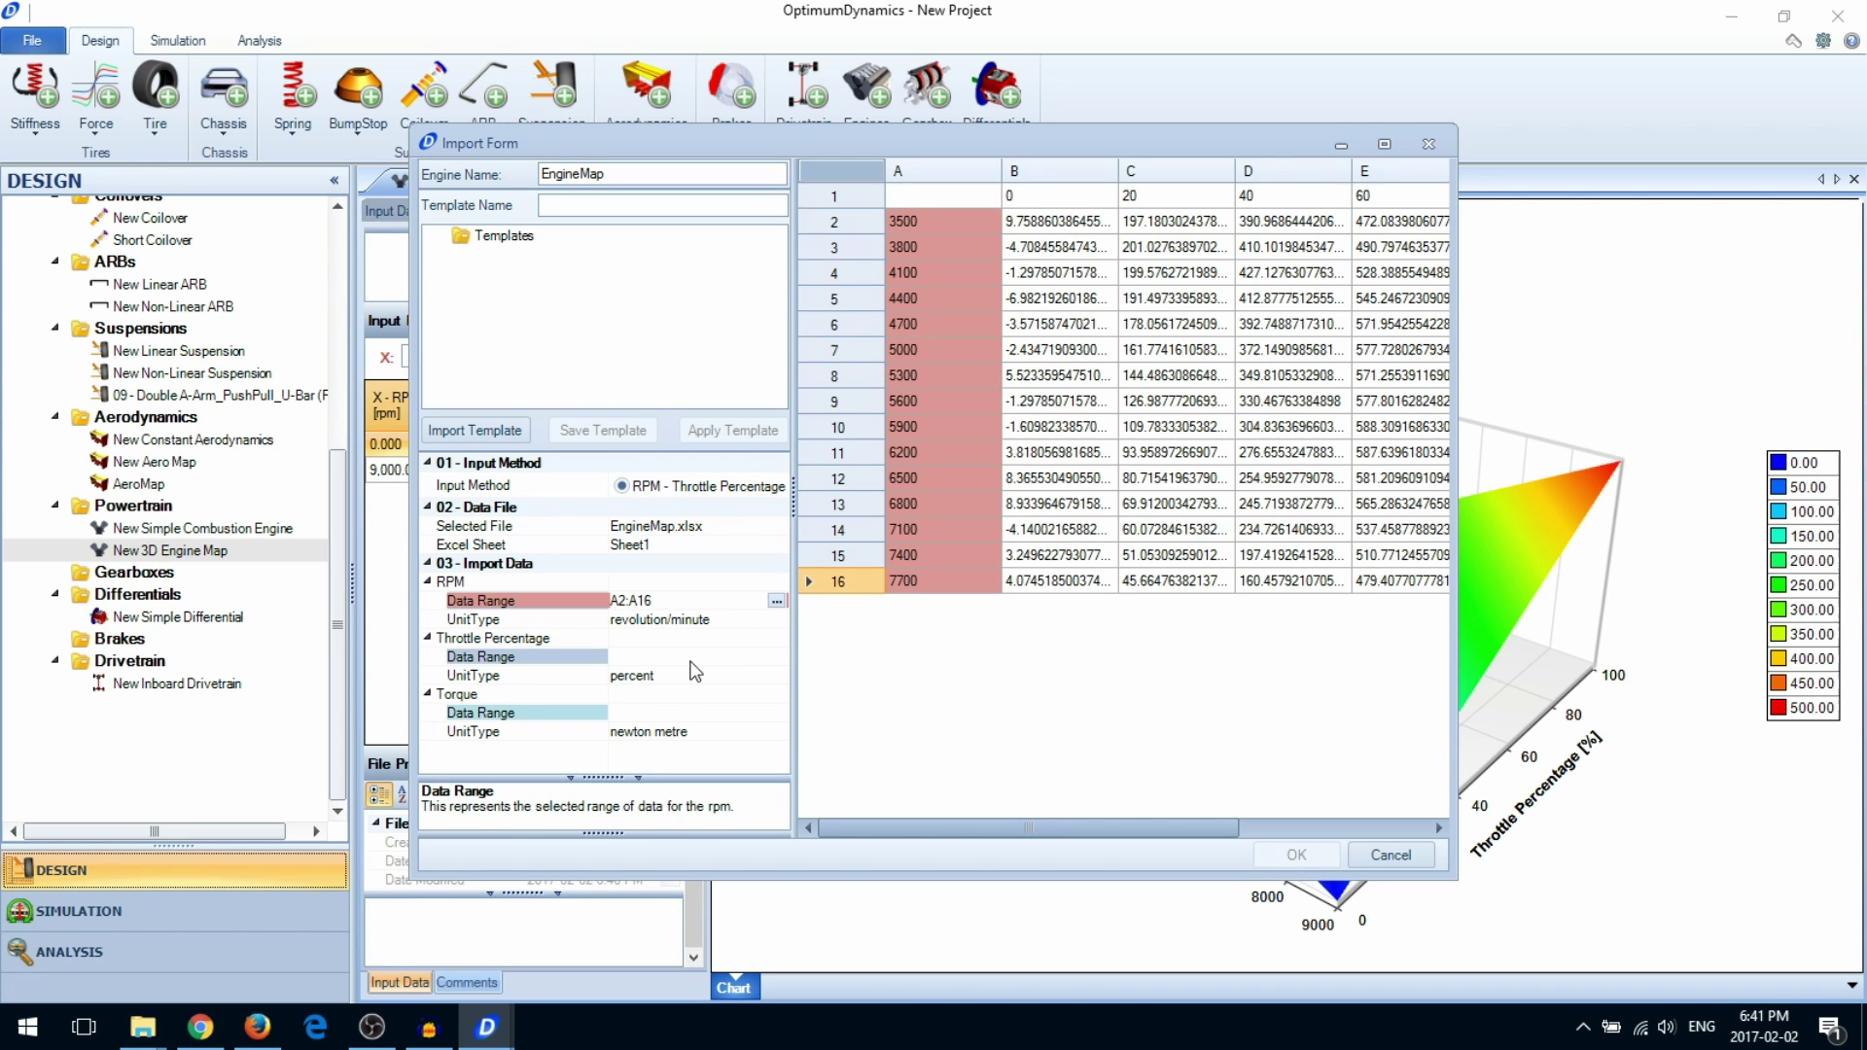
# Set throttle range B1:G1 and torque range B2:G16, then finish the import
pyautogui.click(752, 655)
pyautogui.click(776, 657)
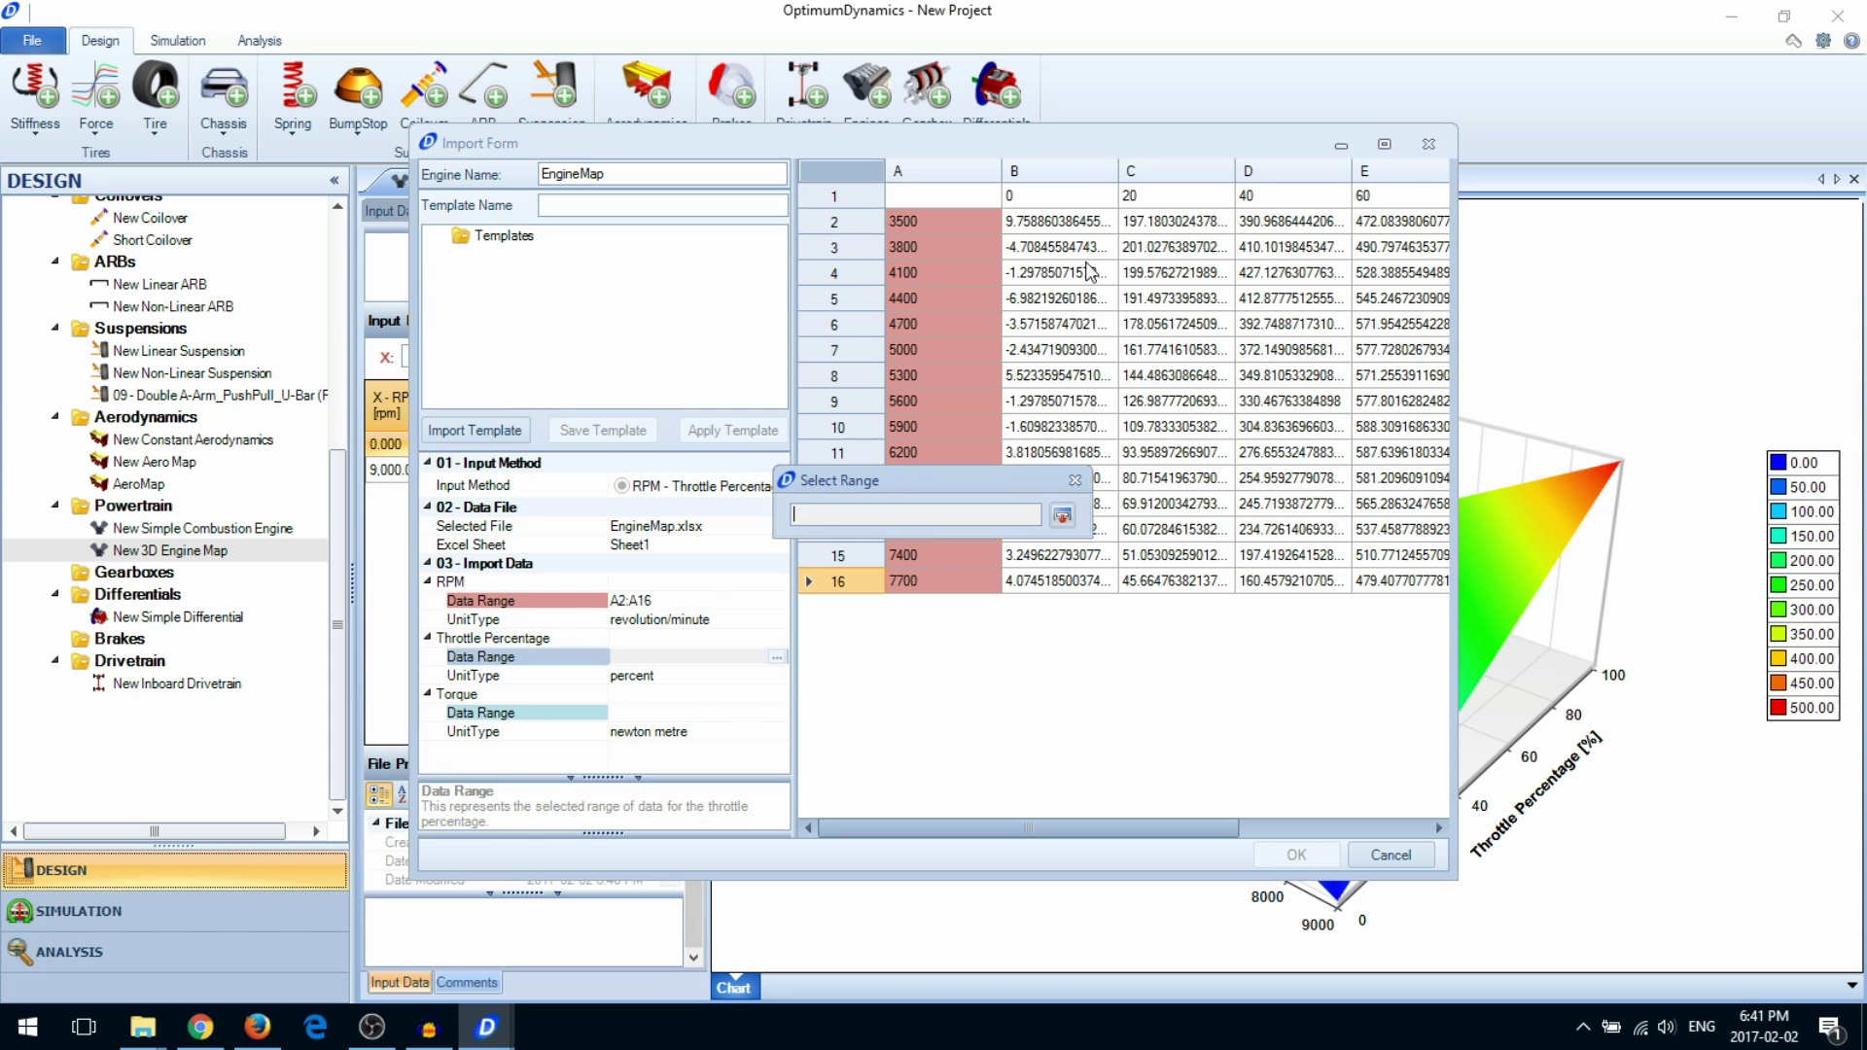
pyautogui.moveTo(1092, 198); pyautogui.dragTo(1492, 201)
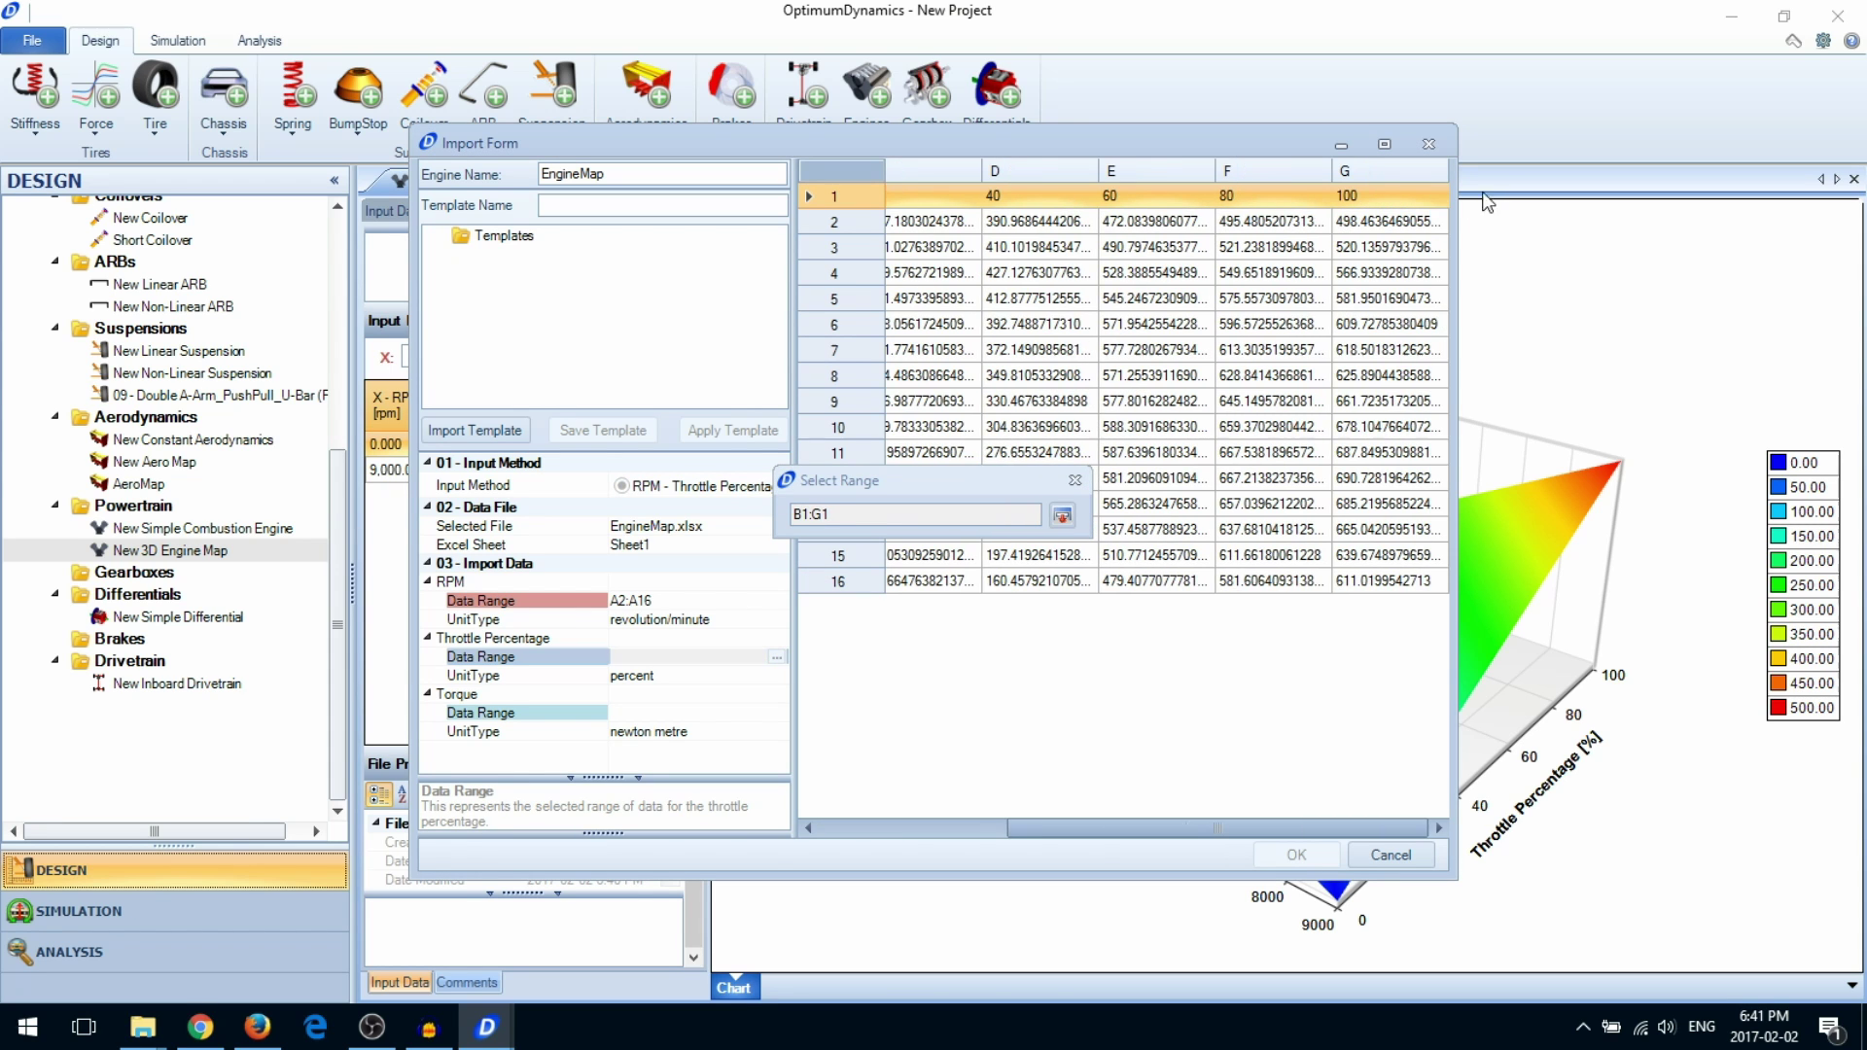
pyautogui.click(1060, 517)
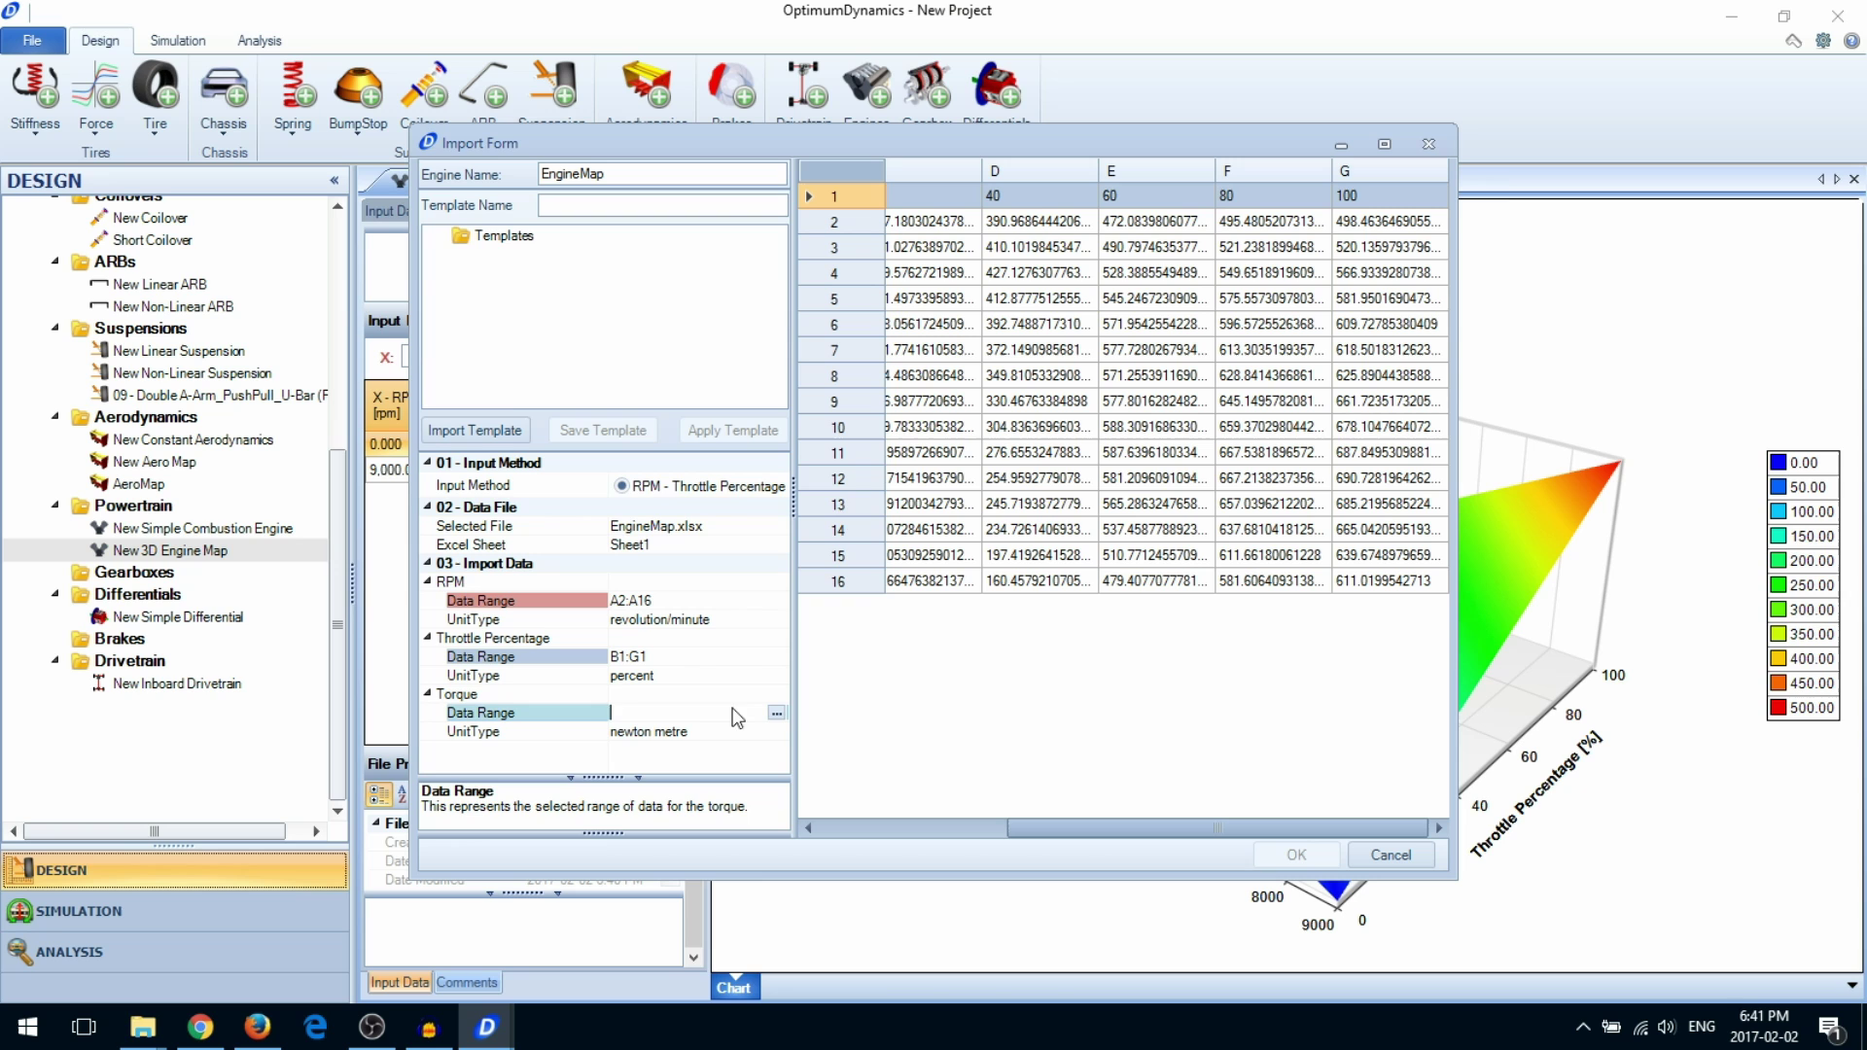
pyautogui.click(739, 712)
pyautogui.click(776, 713)
pyautogui.click(1365, 583)
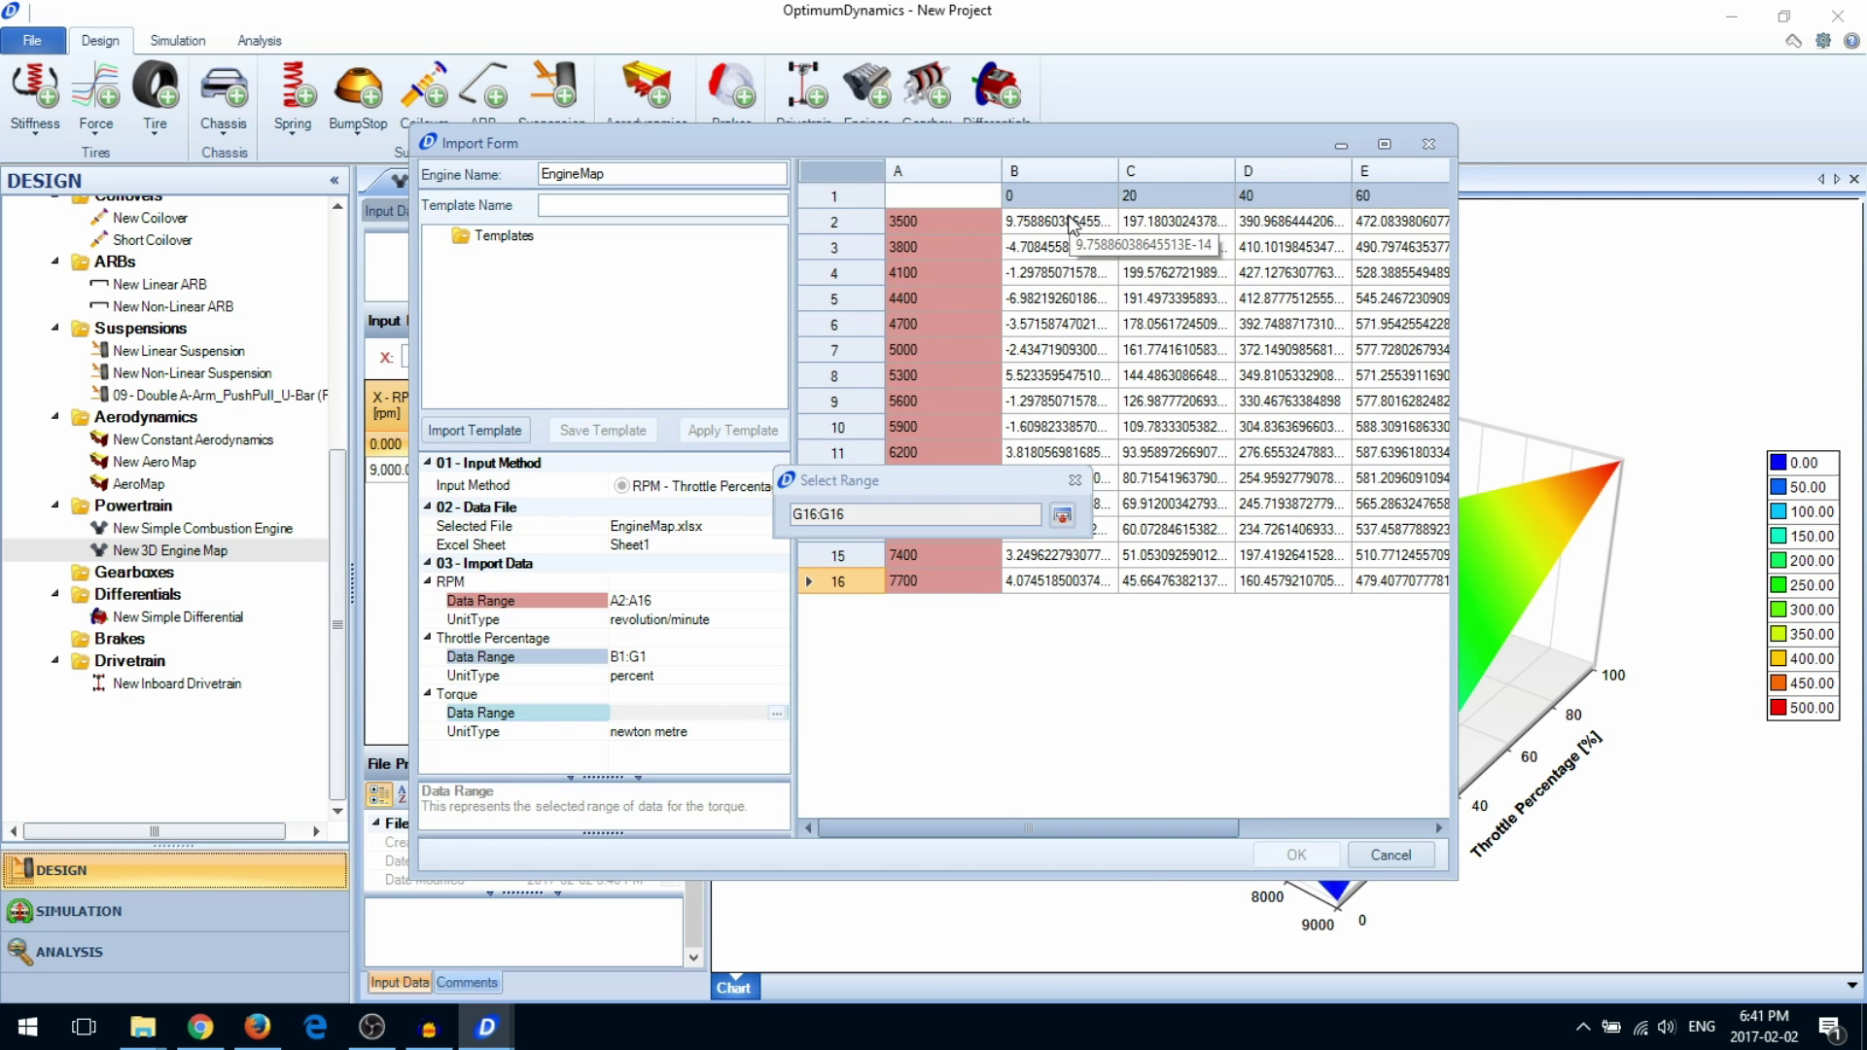
pyautogui.keyDown('shift'); pyautogui.click(1073, 222); pyautogui.keyUp('shift')
pyautogui.click(1061, 516)
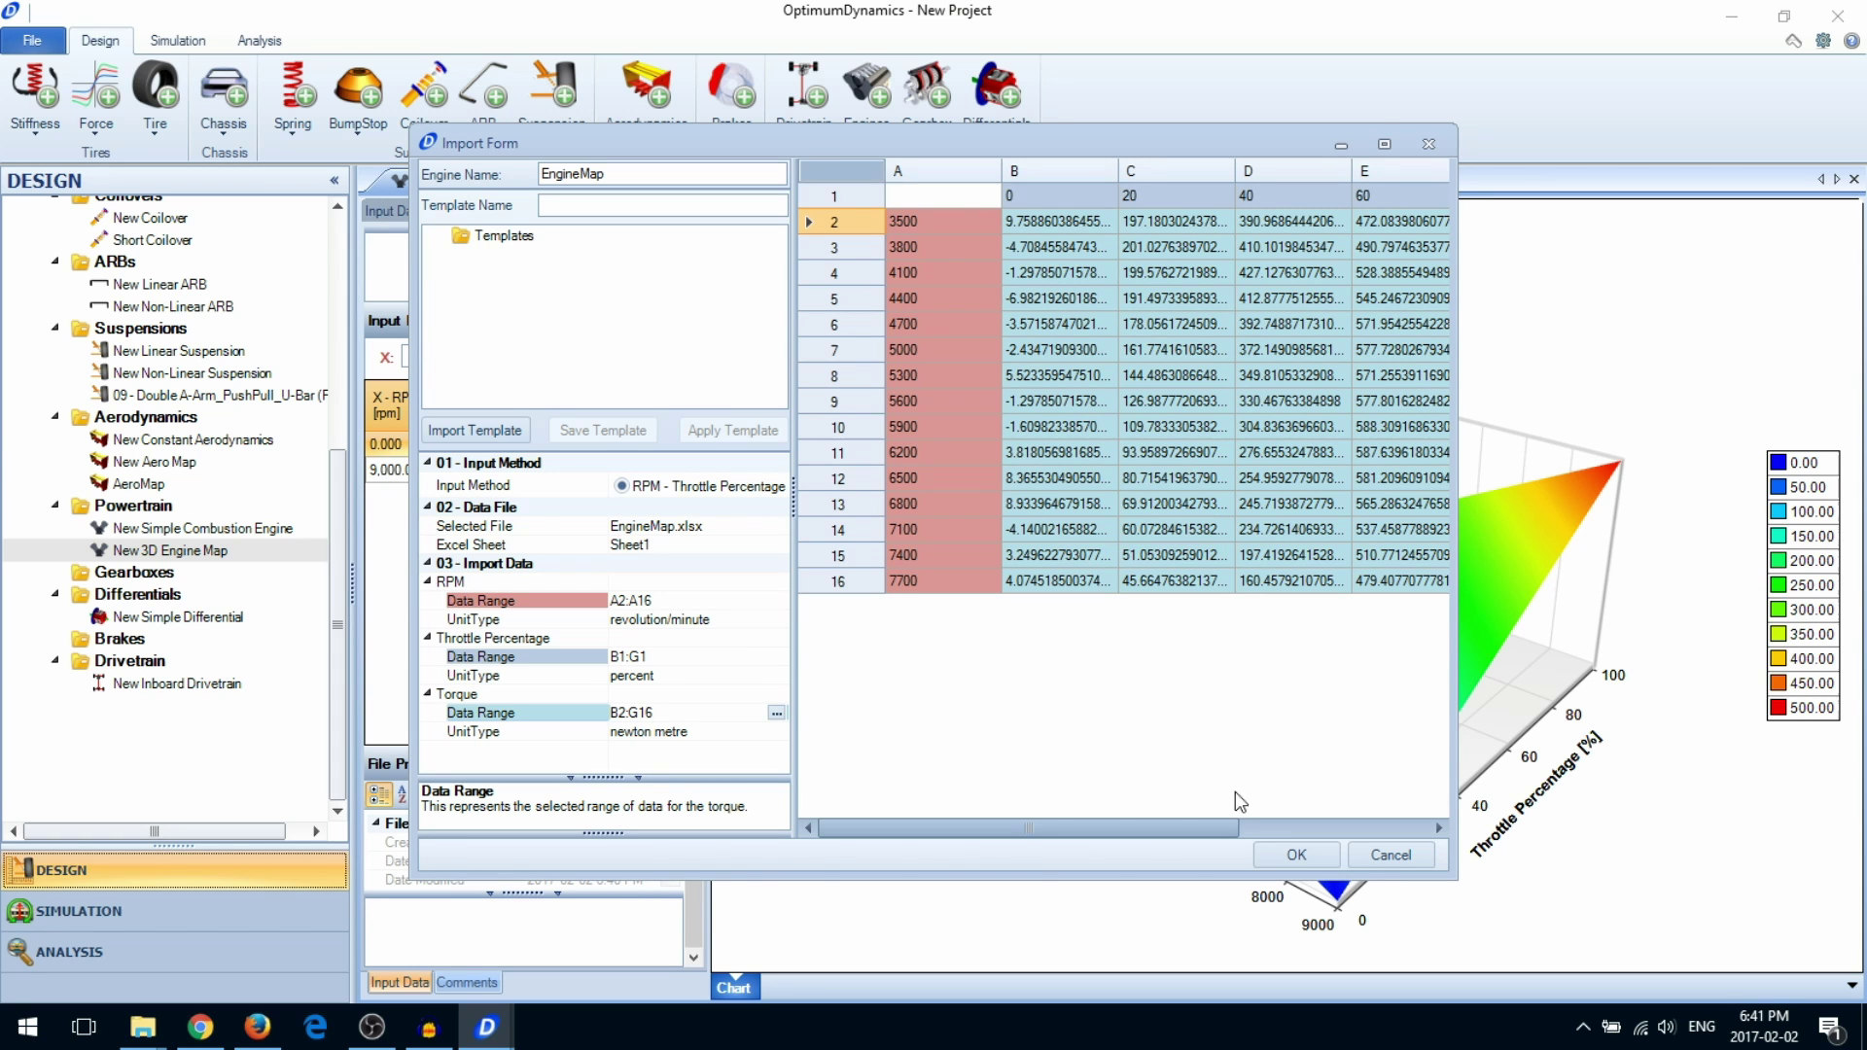
pyautogui.click(1278, 847)
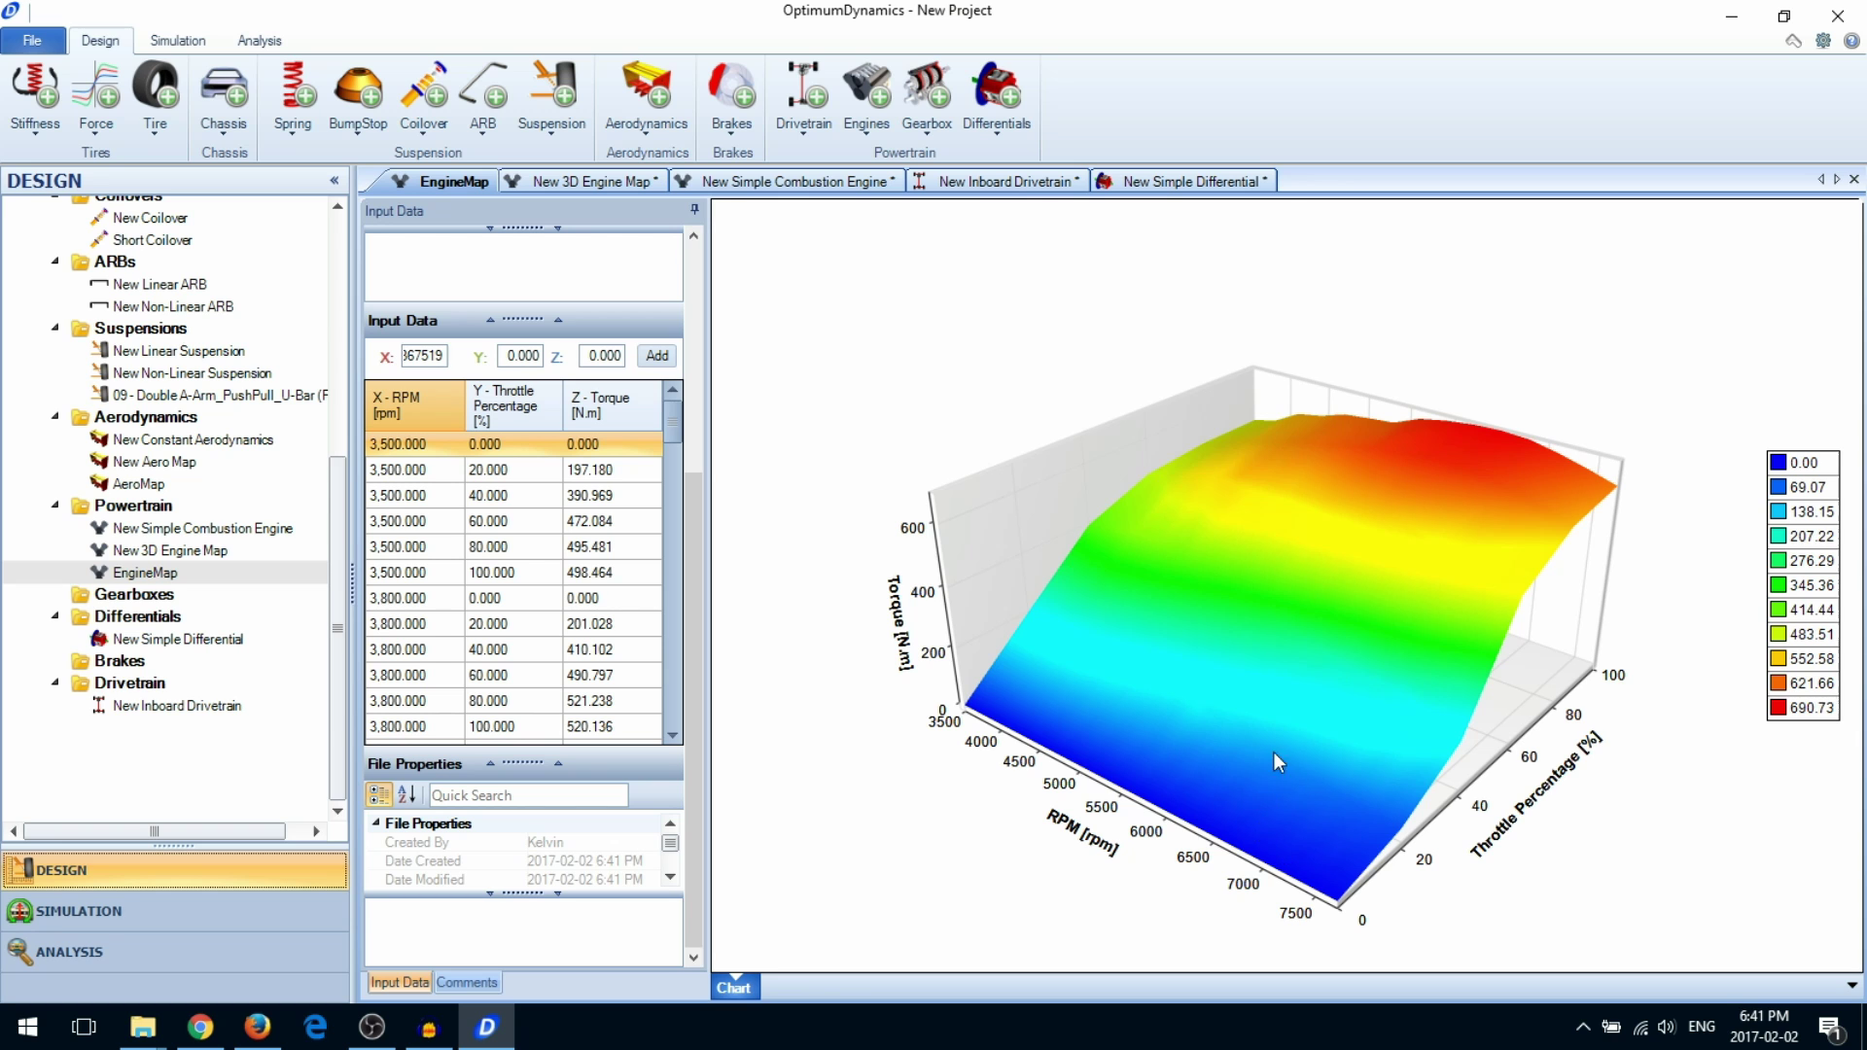
# Rotate the torque surface chart and bring up the gearbox creation options
pyautogui.moveTo(1274, 756); pyautogui.dragTo(1247, 721)
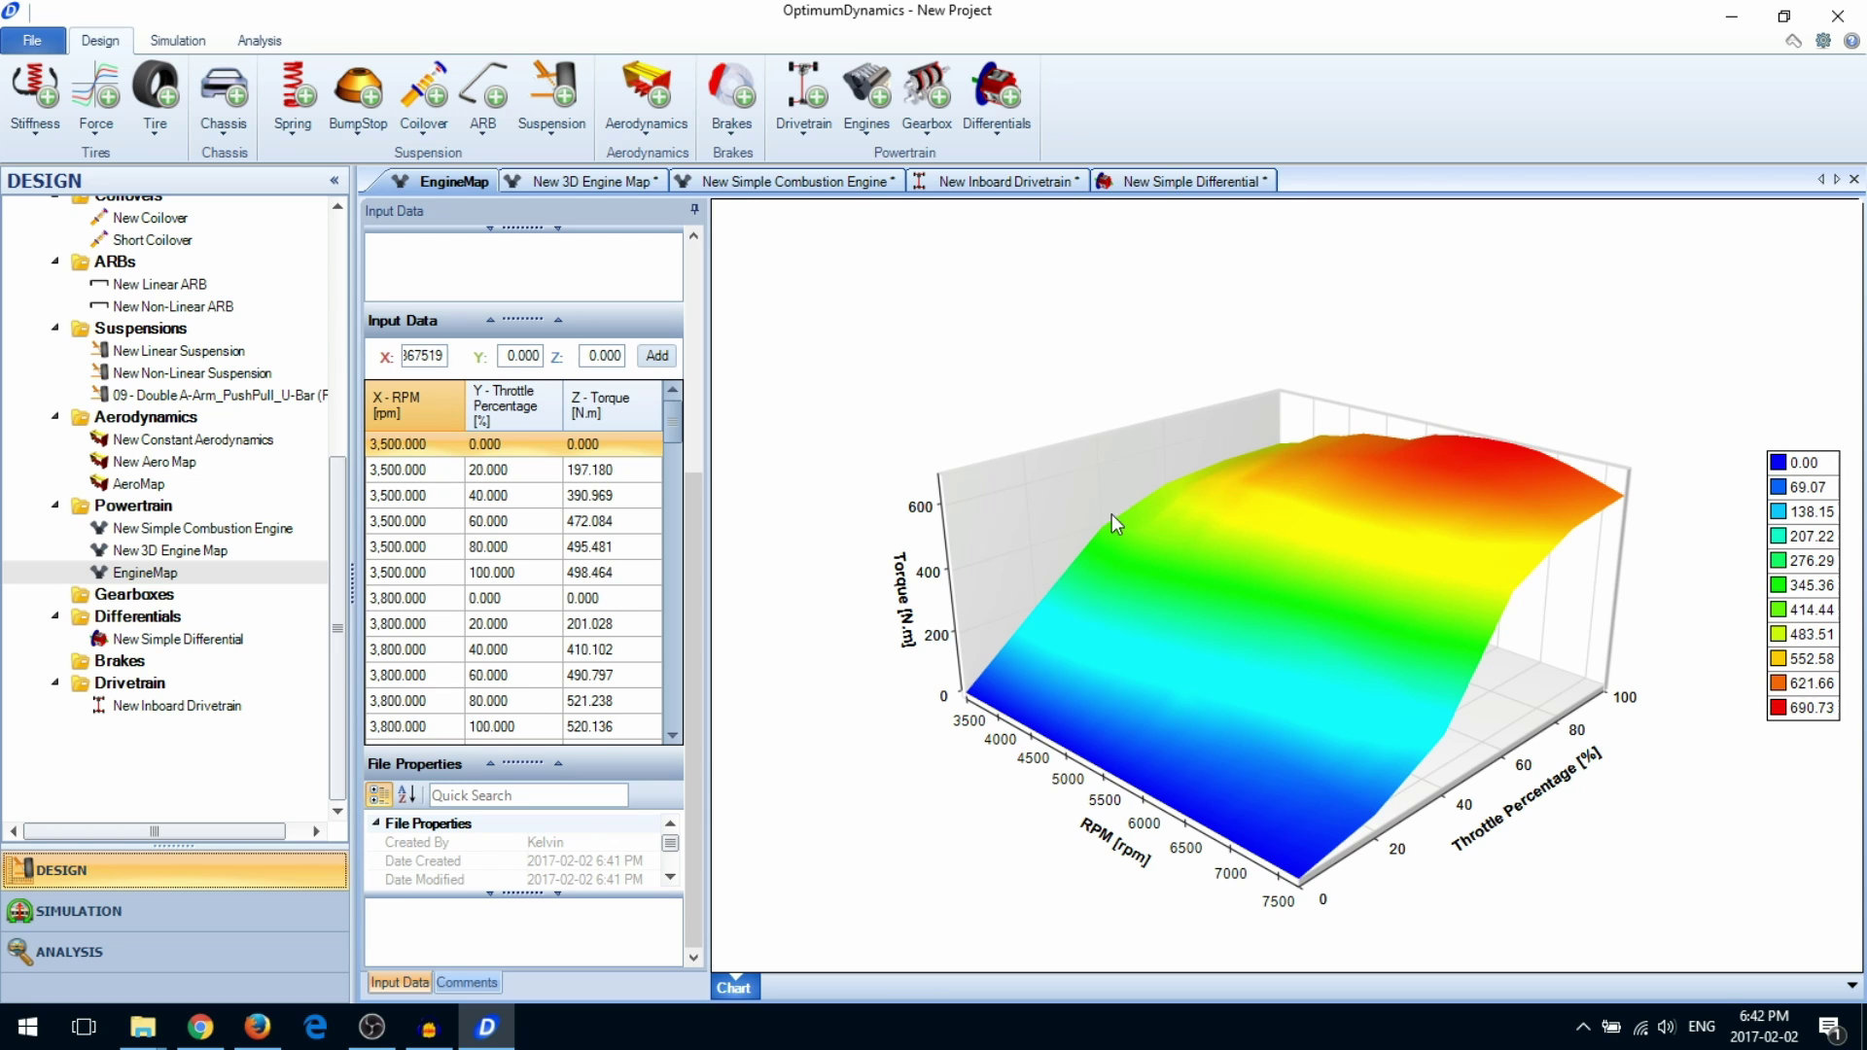
pyautogui.click(926, 93)
# Create a New Constant Reduction Gearbox and set gear 1 ratio to 2.4
pyautogui.click(982, 151)
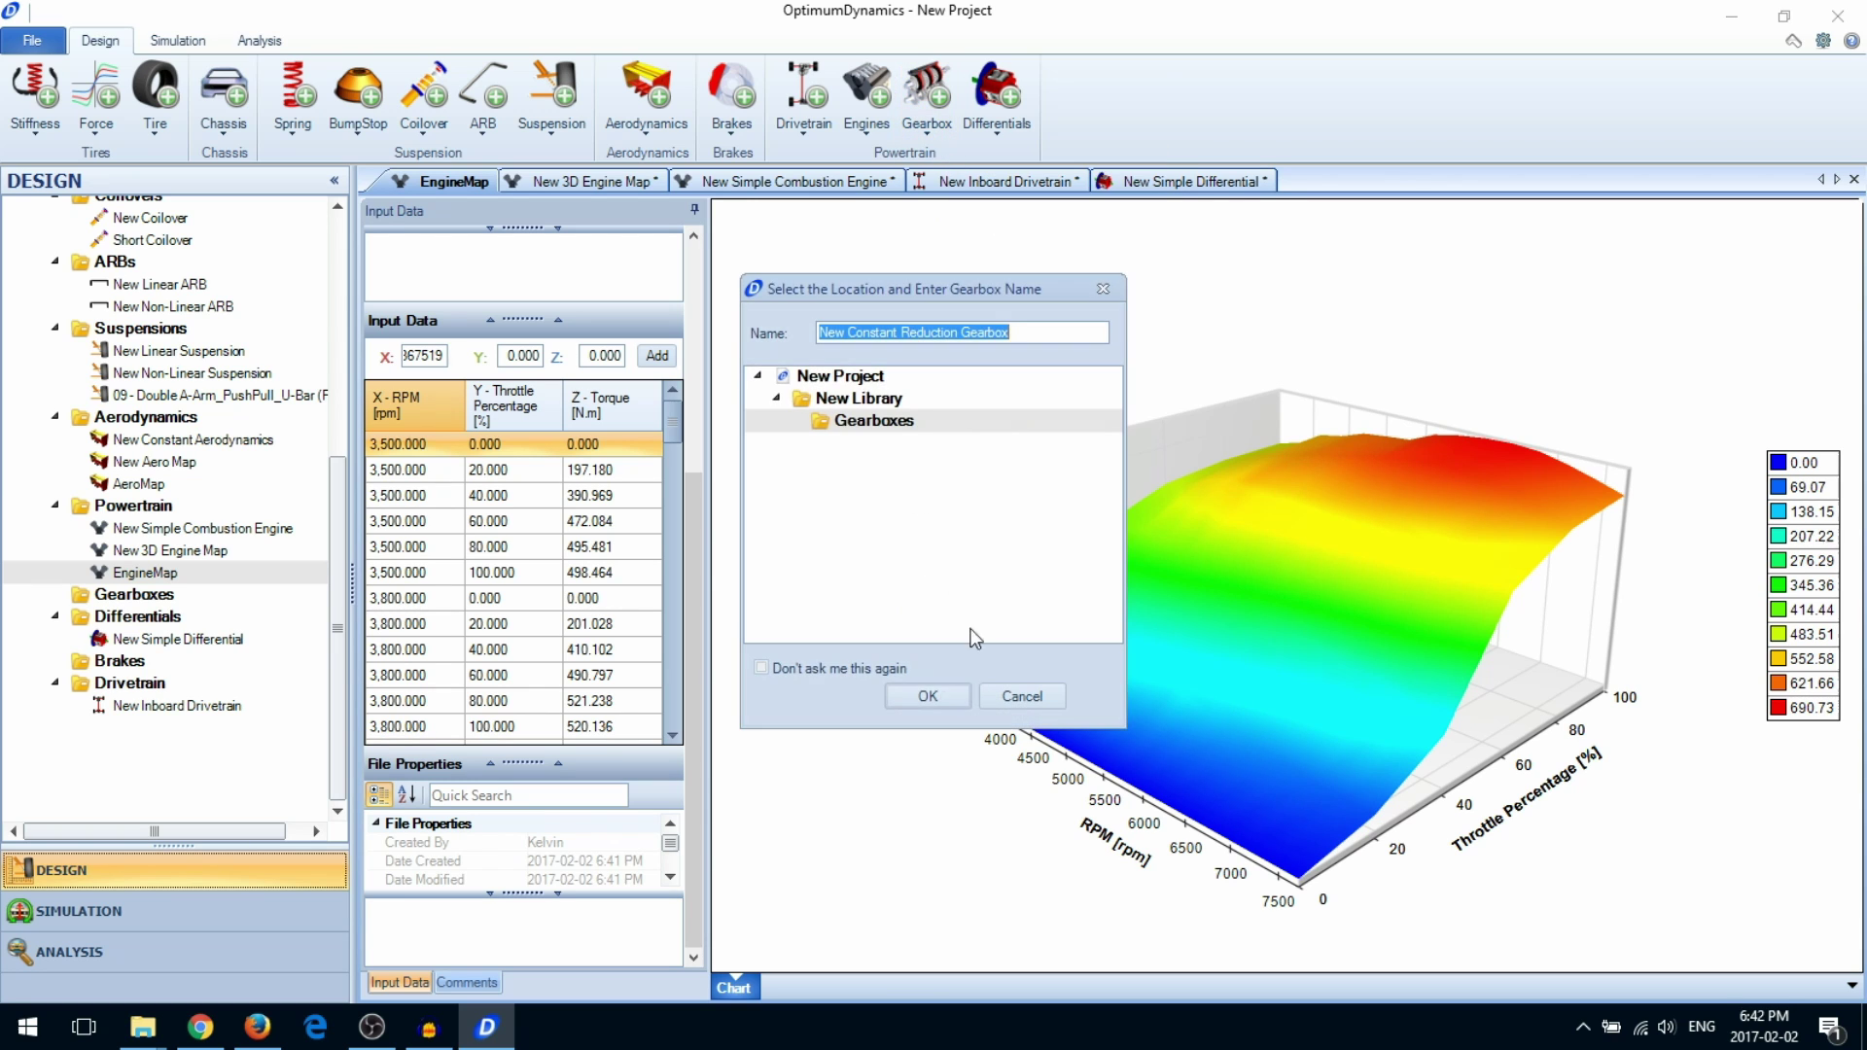
pyautogui.click(938, 692)
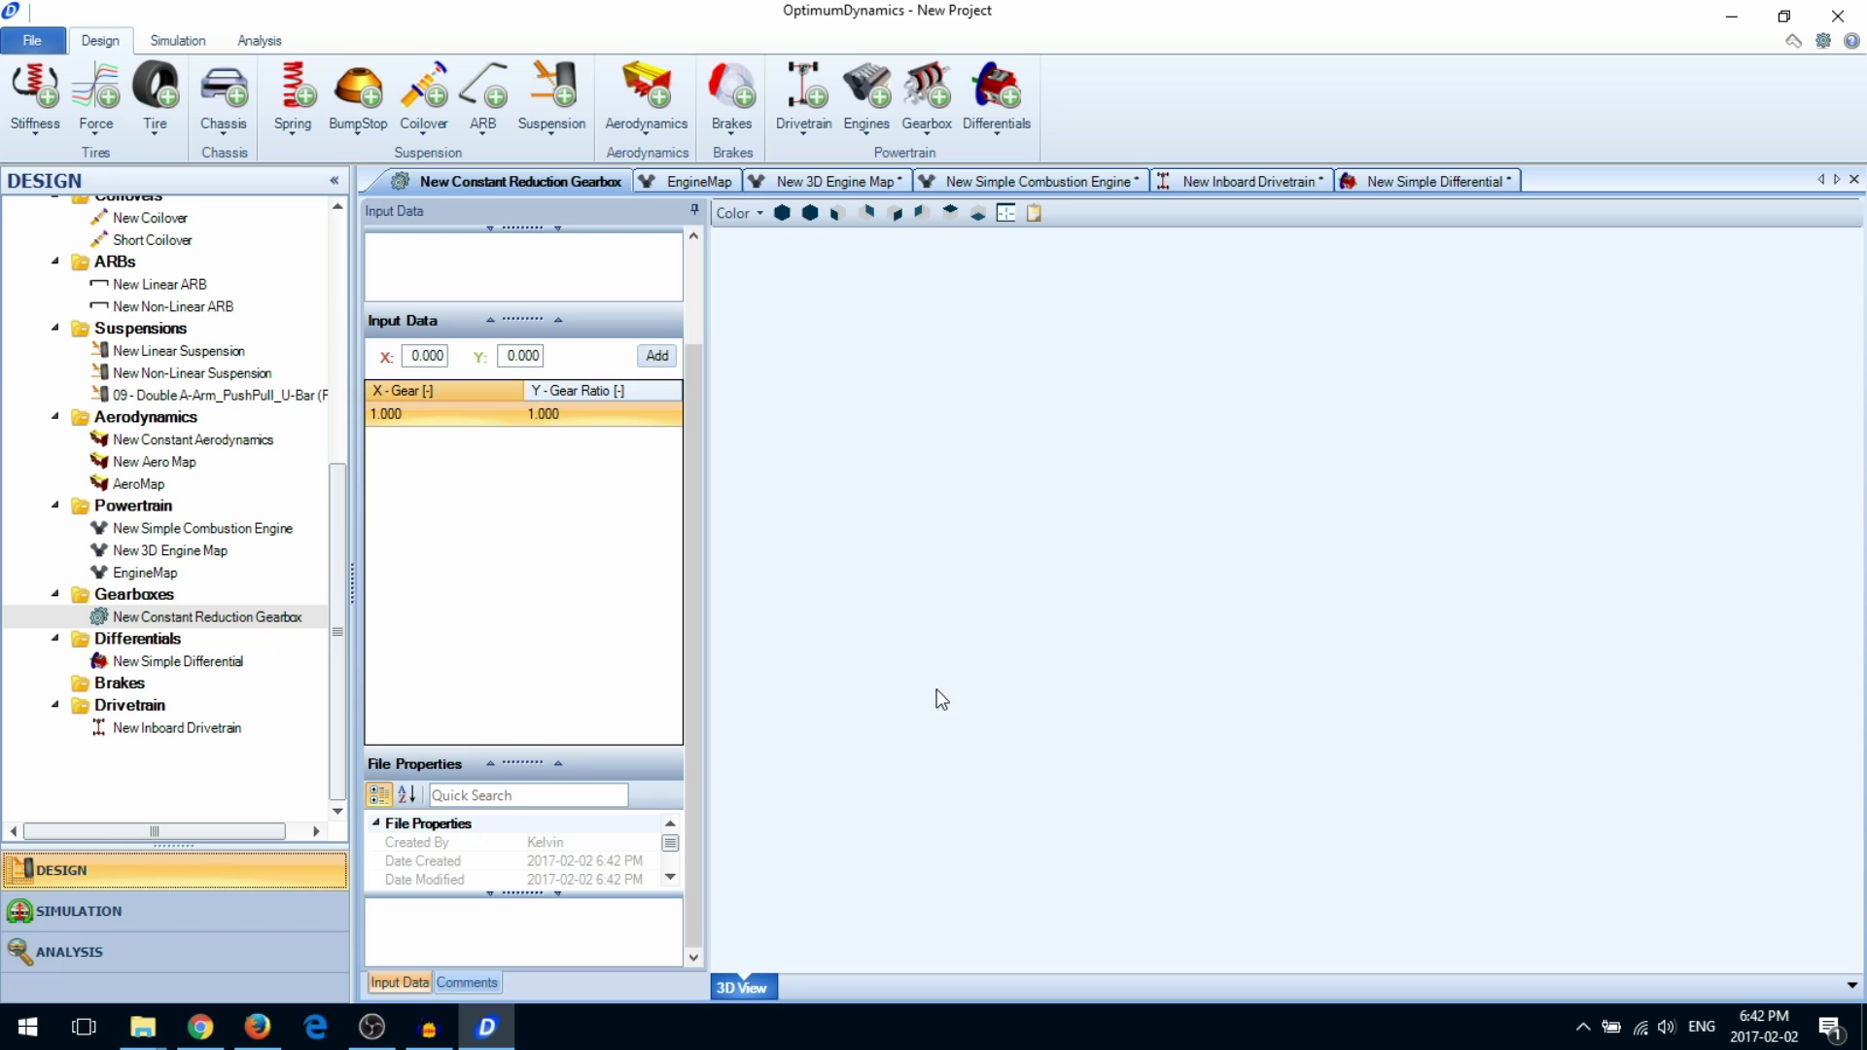
pyautogui.click(589, 418)
pyautogui.click(589, 420)
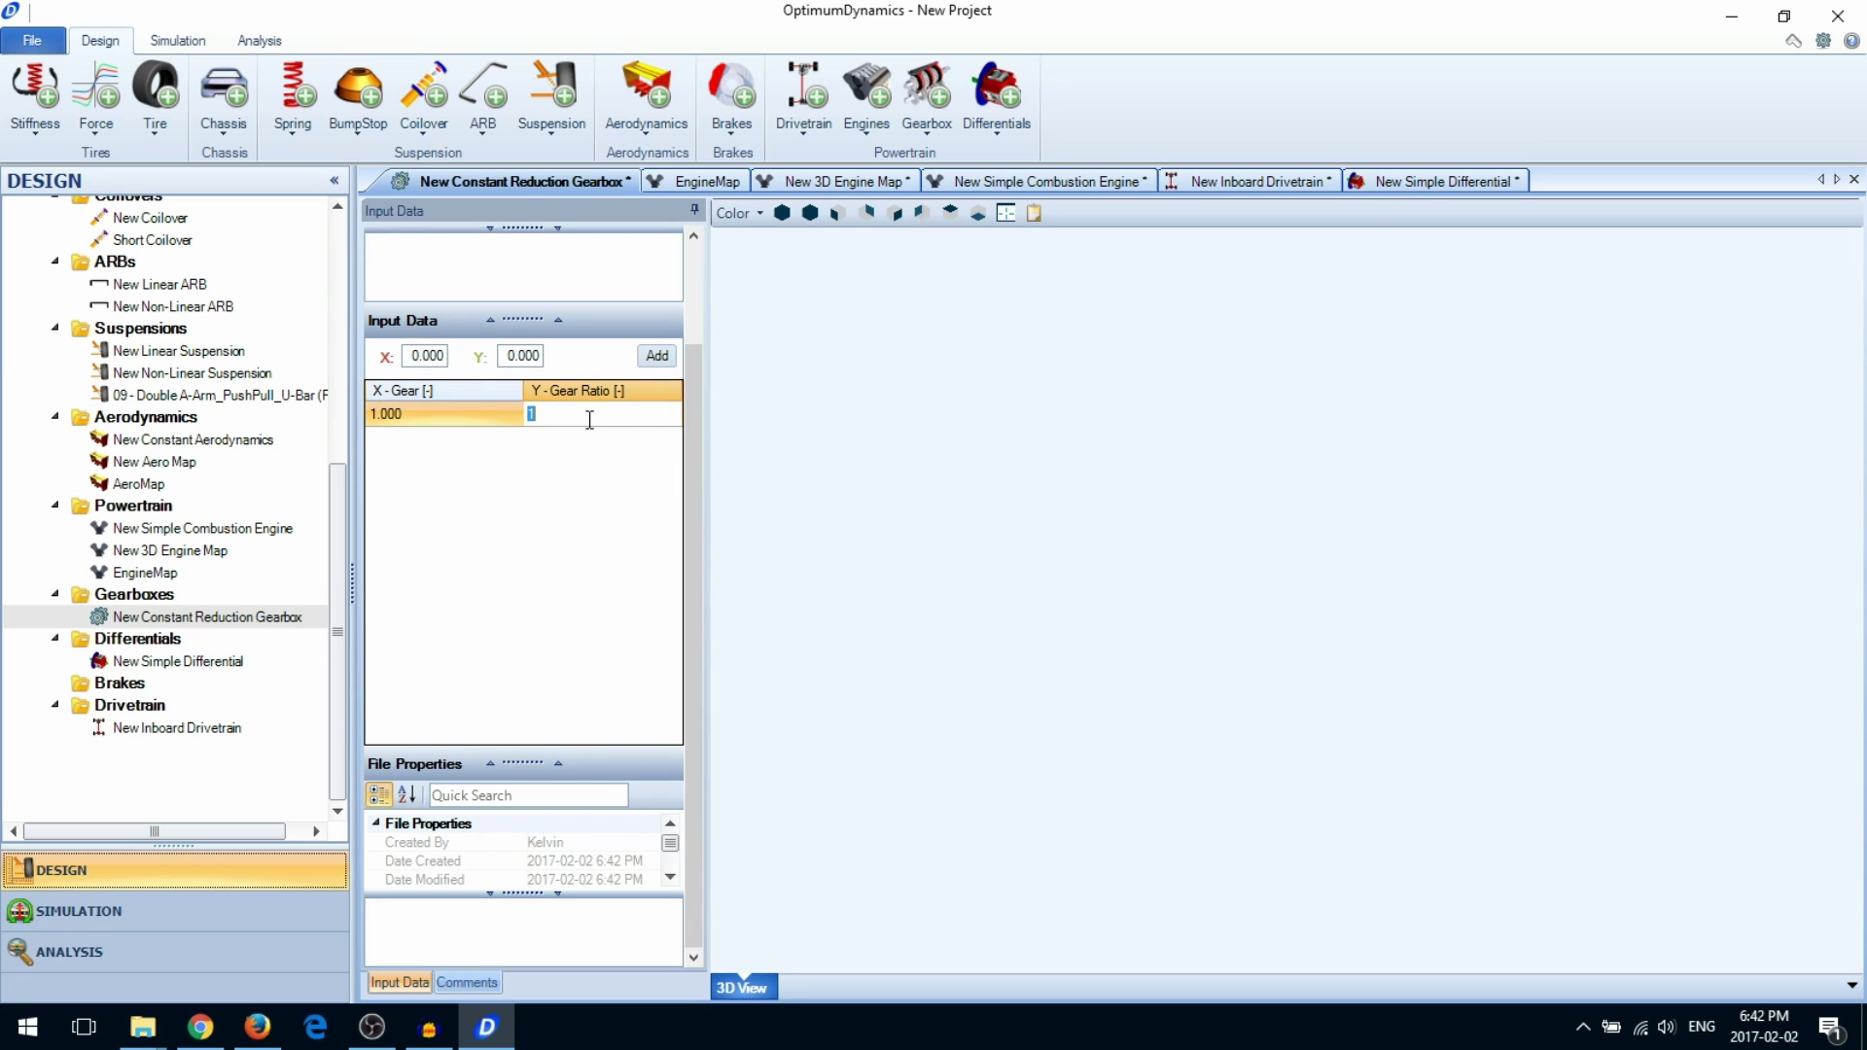
pyautogui.write('2.4')
pyautogui.click(450, 361)
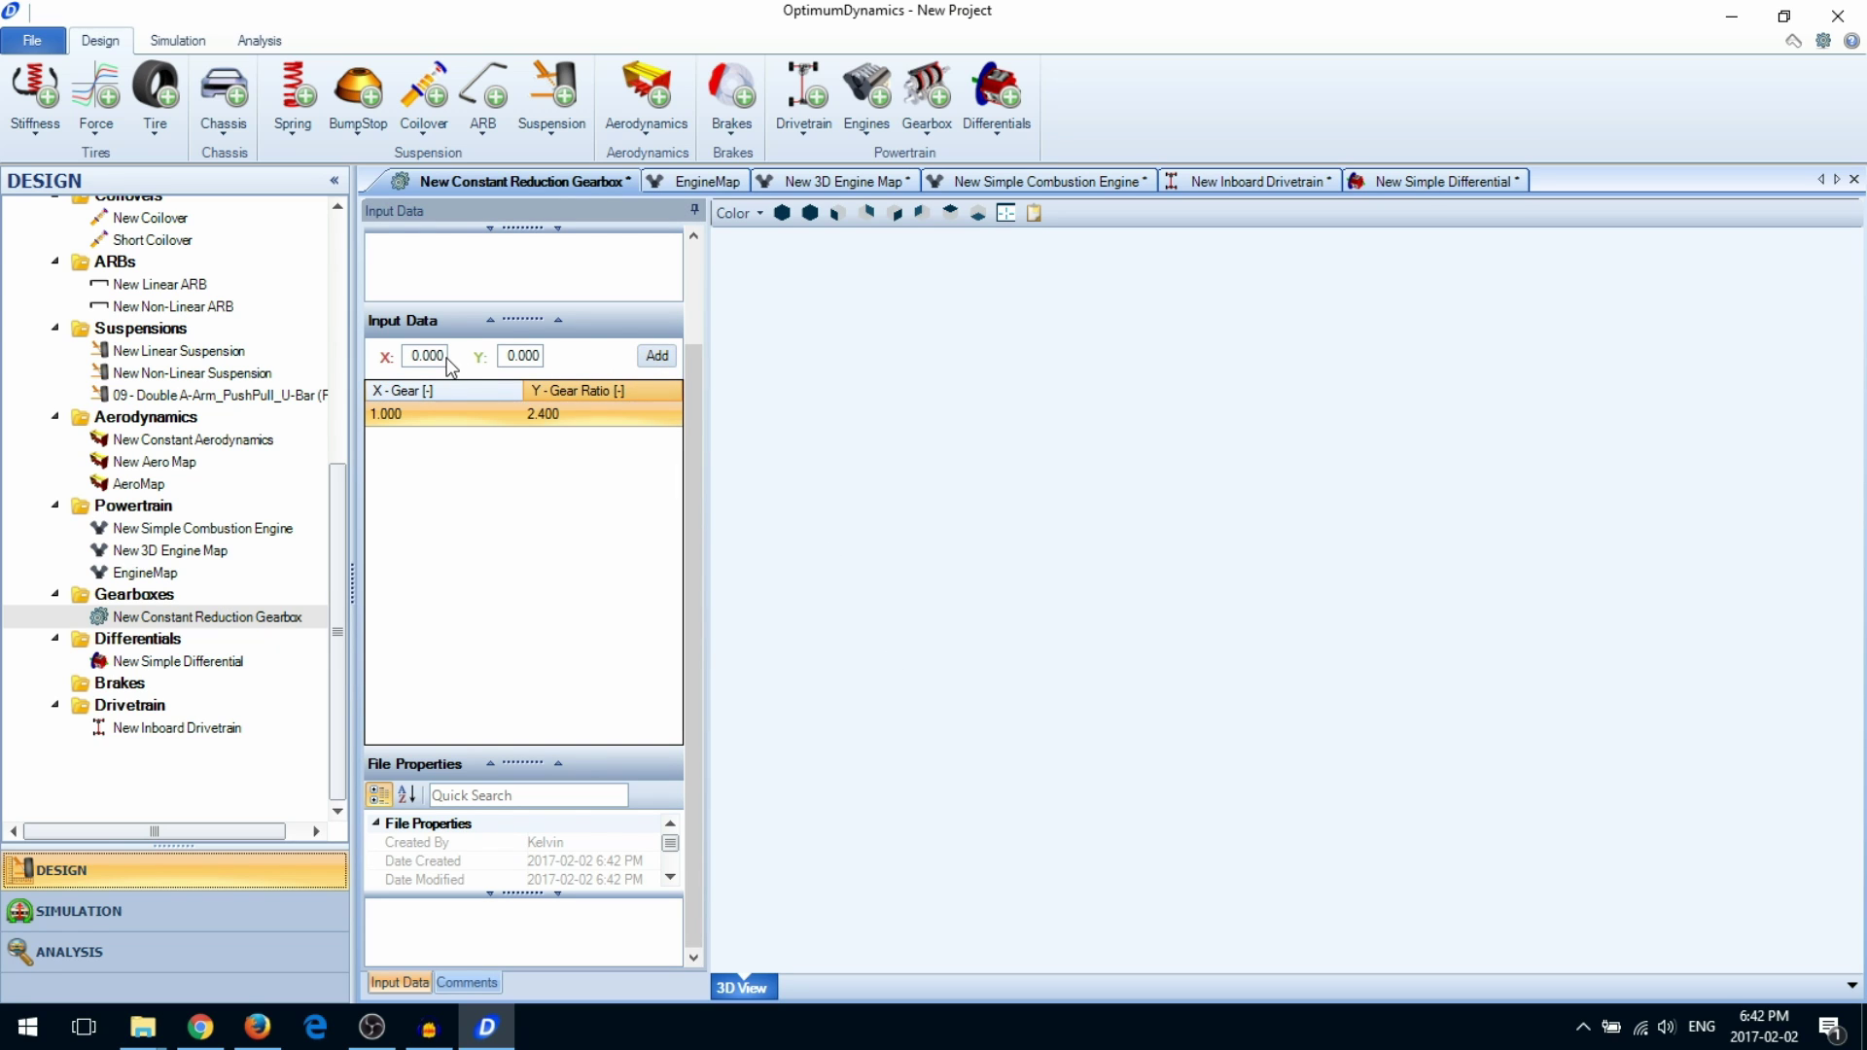
# Add gears 2, 3 and 4 with ratios 1.8, 1.6 and 1.4
pyautogui.write('2')
pyautogui.click(522, 358)
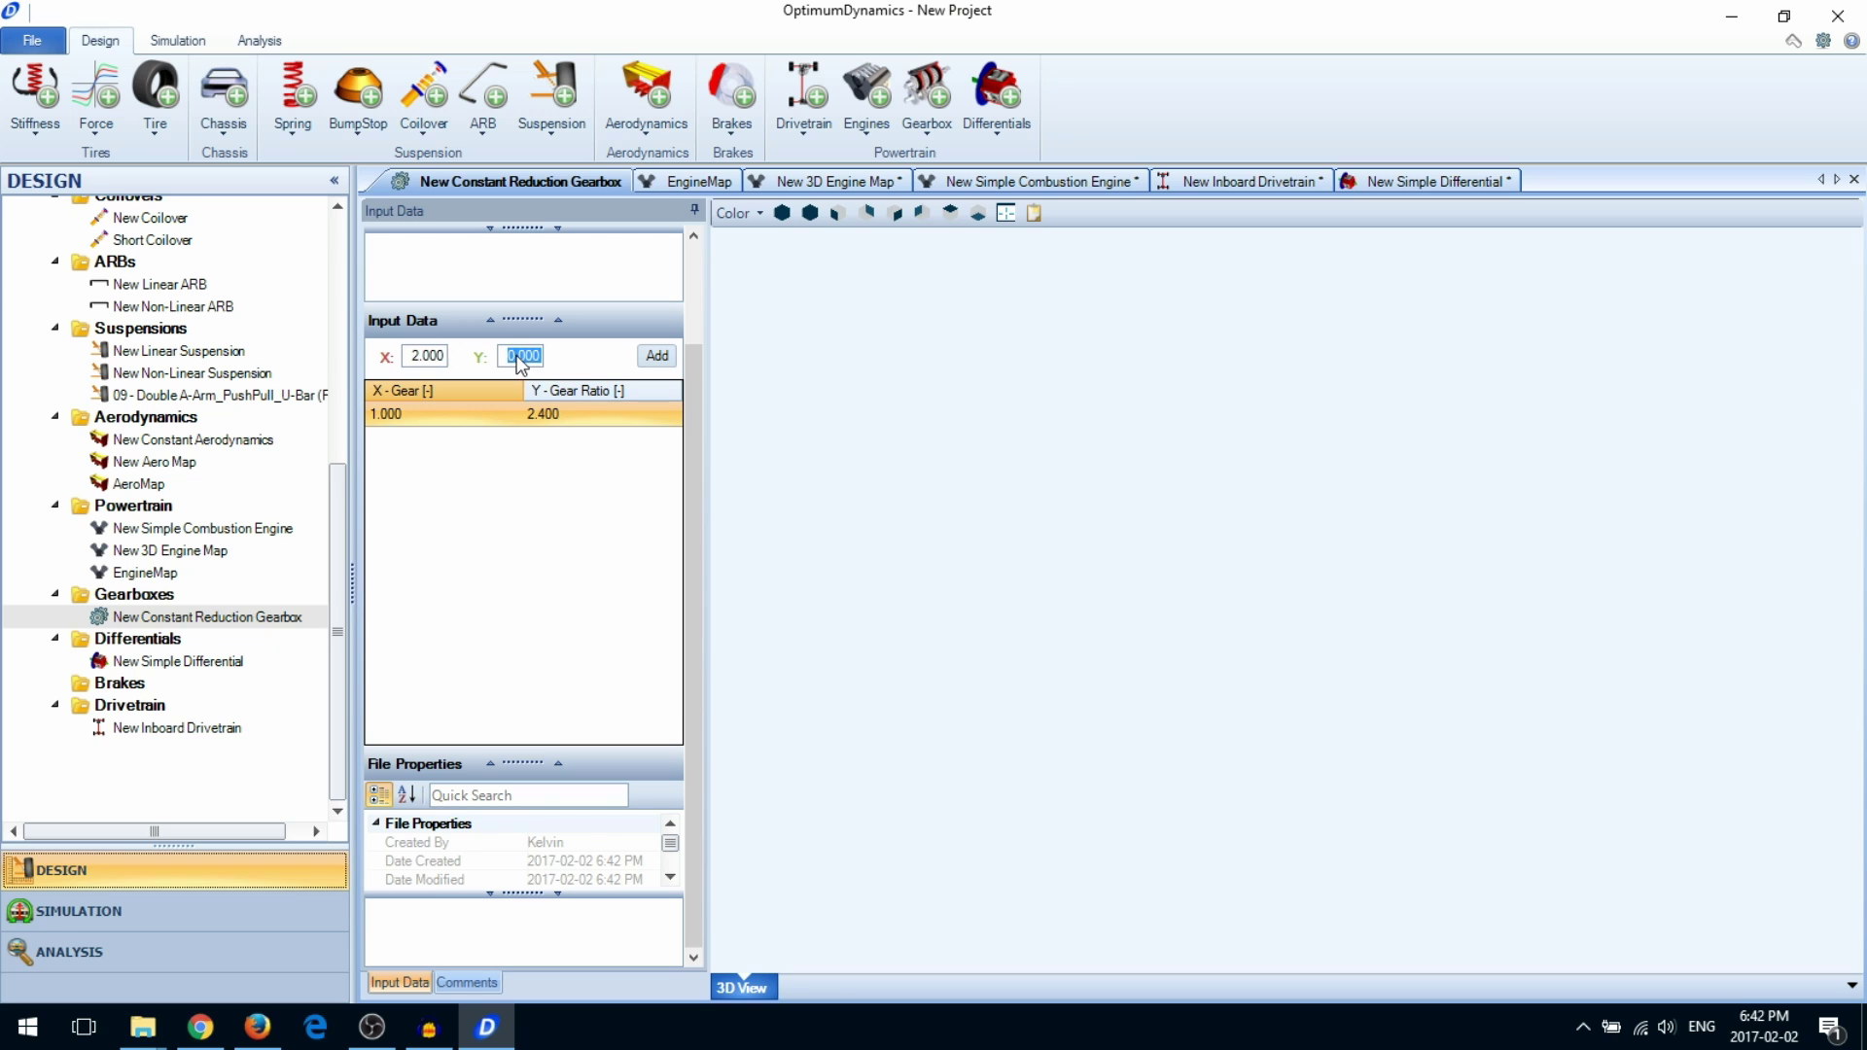
pyautogui.write('1.8')
pyautogui.click(656, 356)
pyautogui.click(450, 357)
pyautogui.write('3')
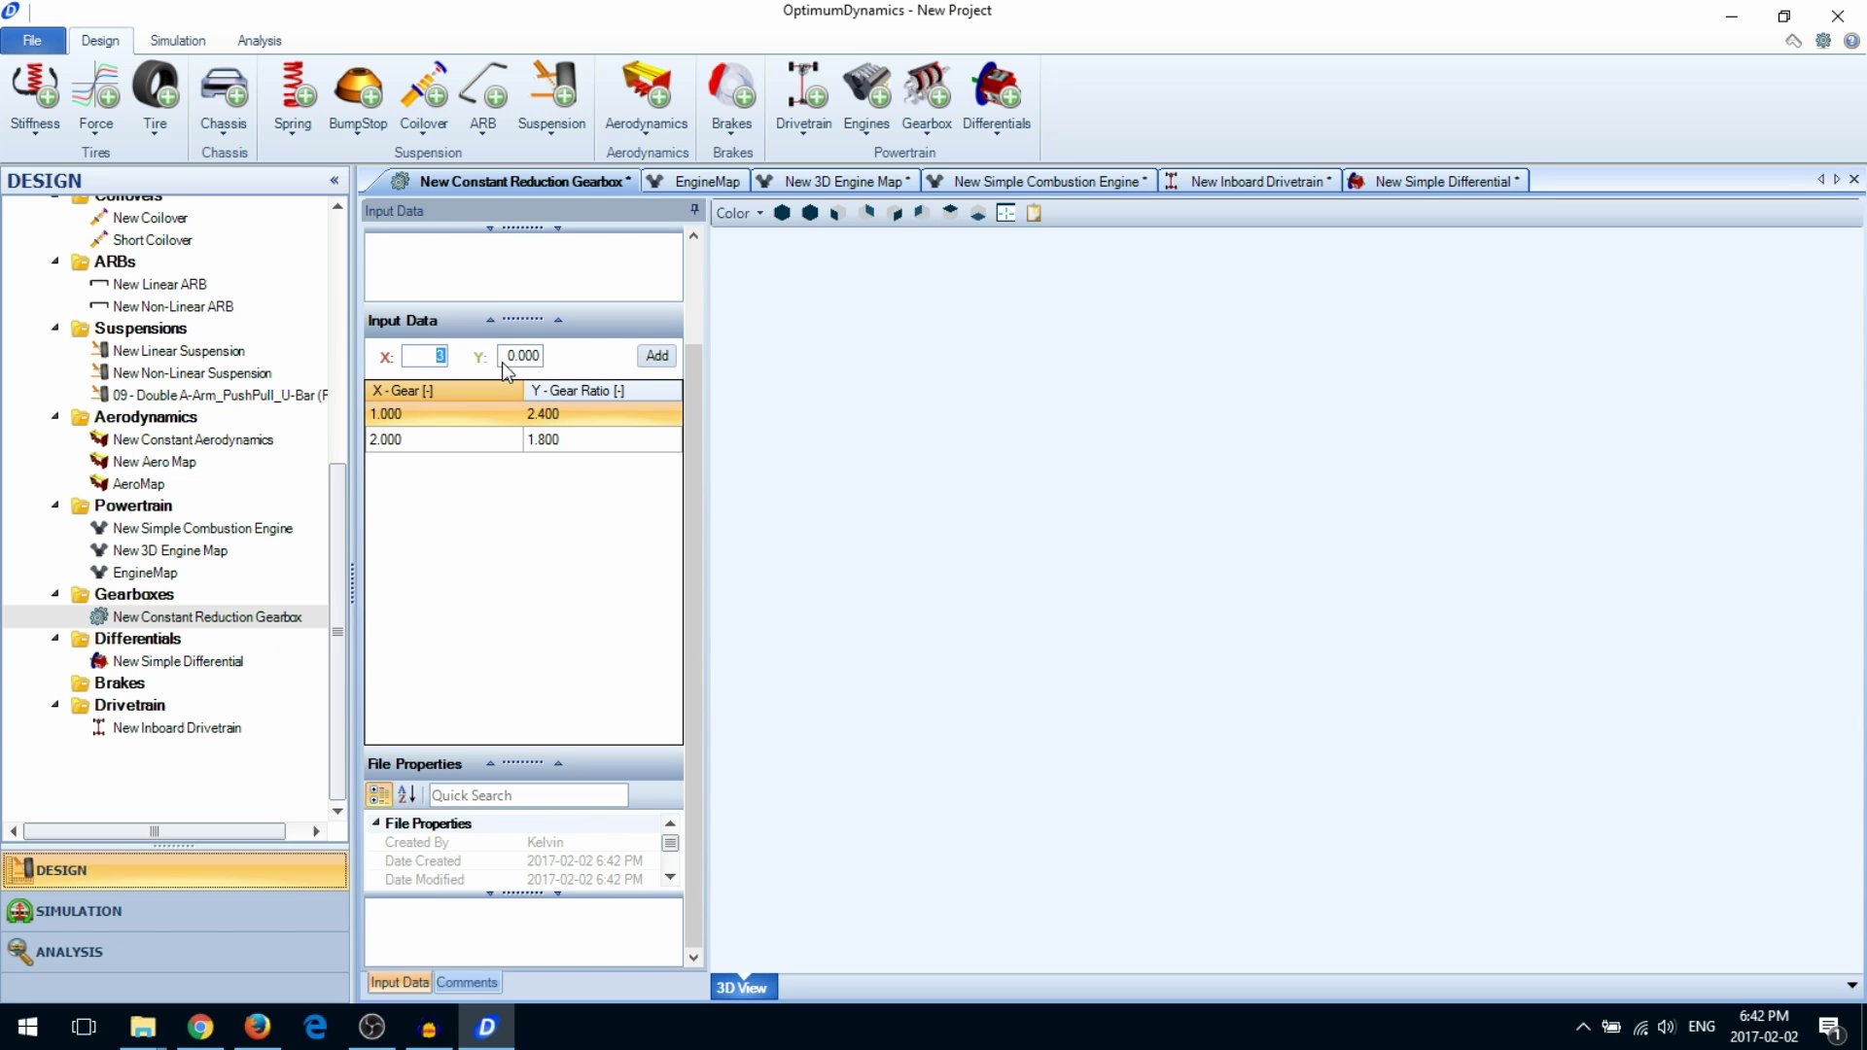
pyautogui.click(515, 357)
pyautogui.write('1.6')
pyautogui.click(656, 356)
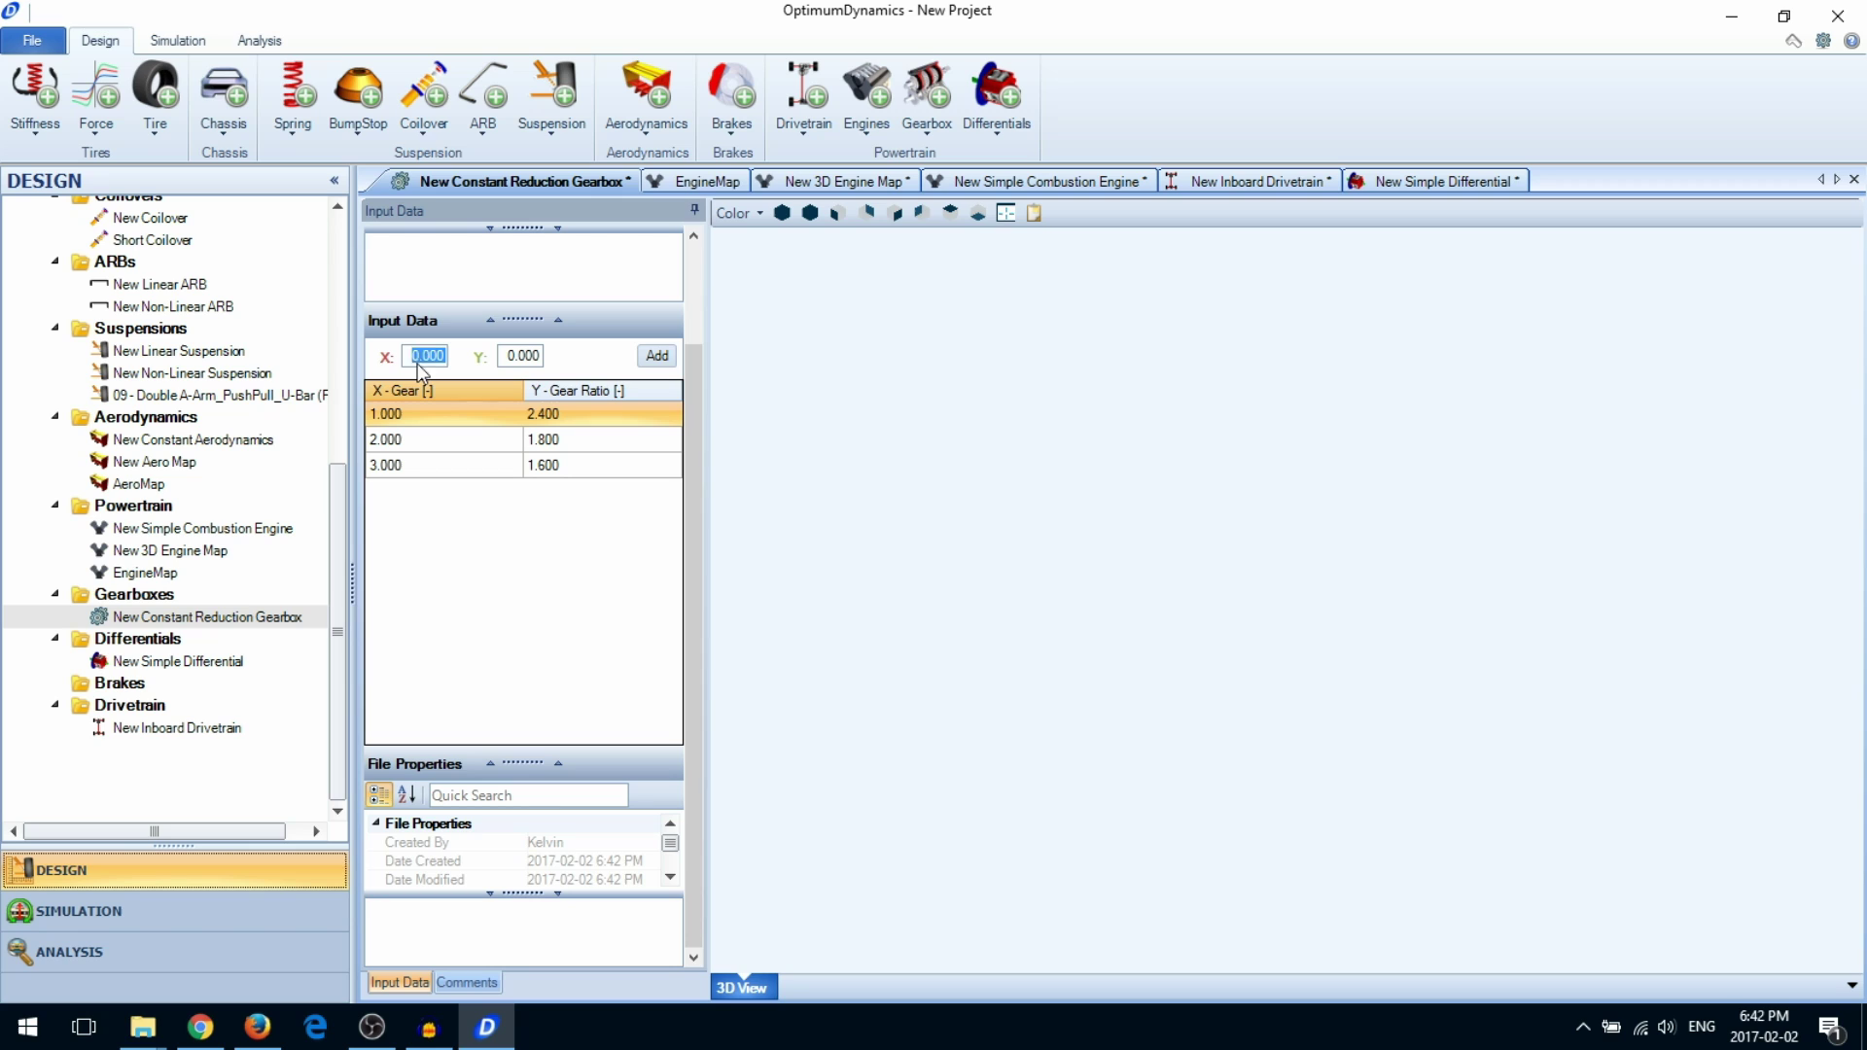
pyautogui.press('BackSpace')
pyautogui.write('4')
pyautogui.click(515, 357)
pyautogui.write('1.4')
pyautogui.click(656, 355)
# Add gears 5 and 6 with ratios 1.2 and 1.0
pyautogui.press('BackSpace')
pyautogui.write('5')
pyautogui.click(515, 357)
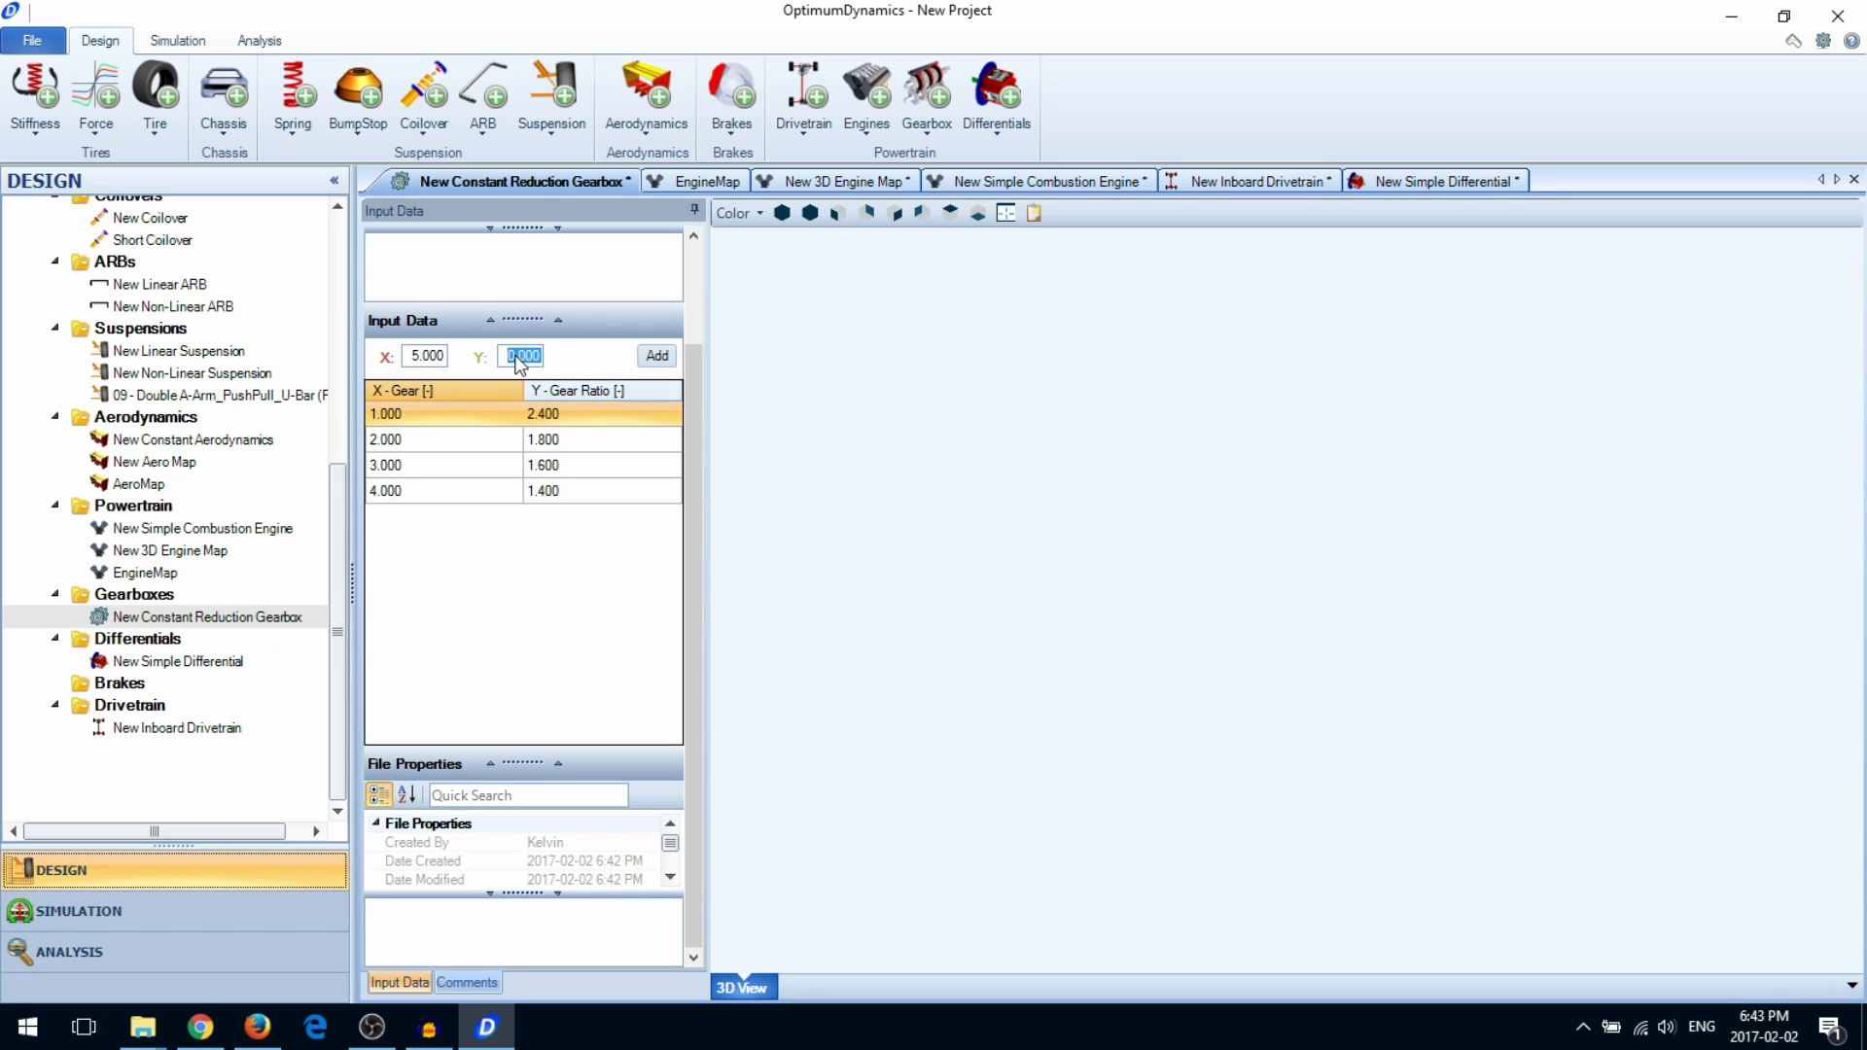
pyautogui.write('1.2')
pyautogui.click(657, 356)
pyautogui.write('6')
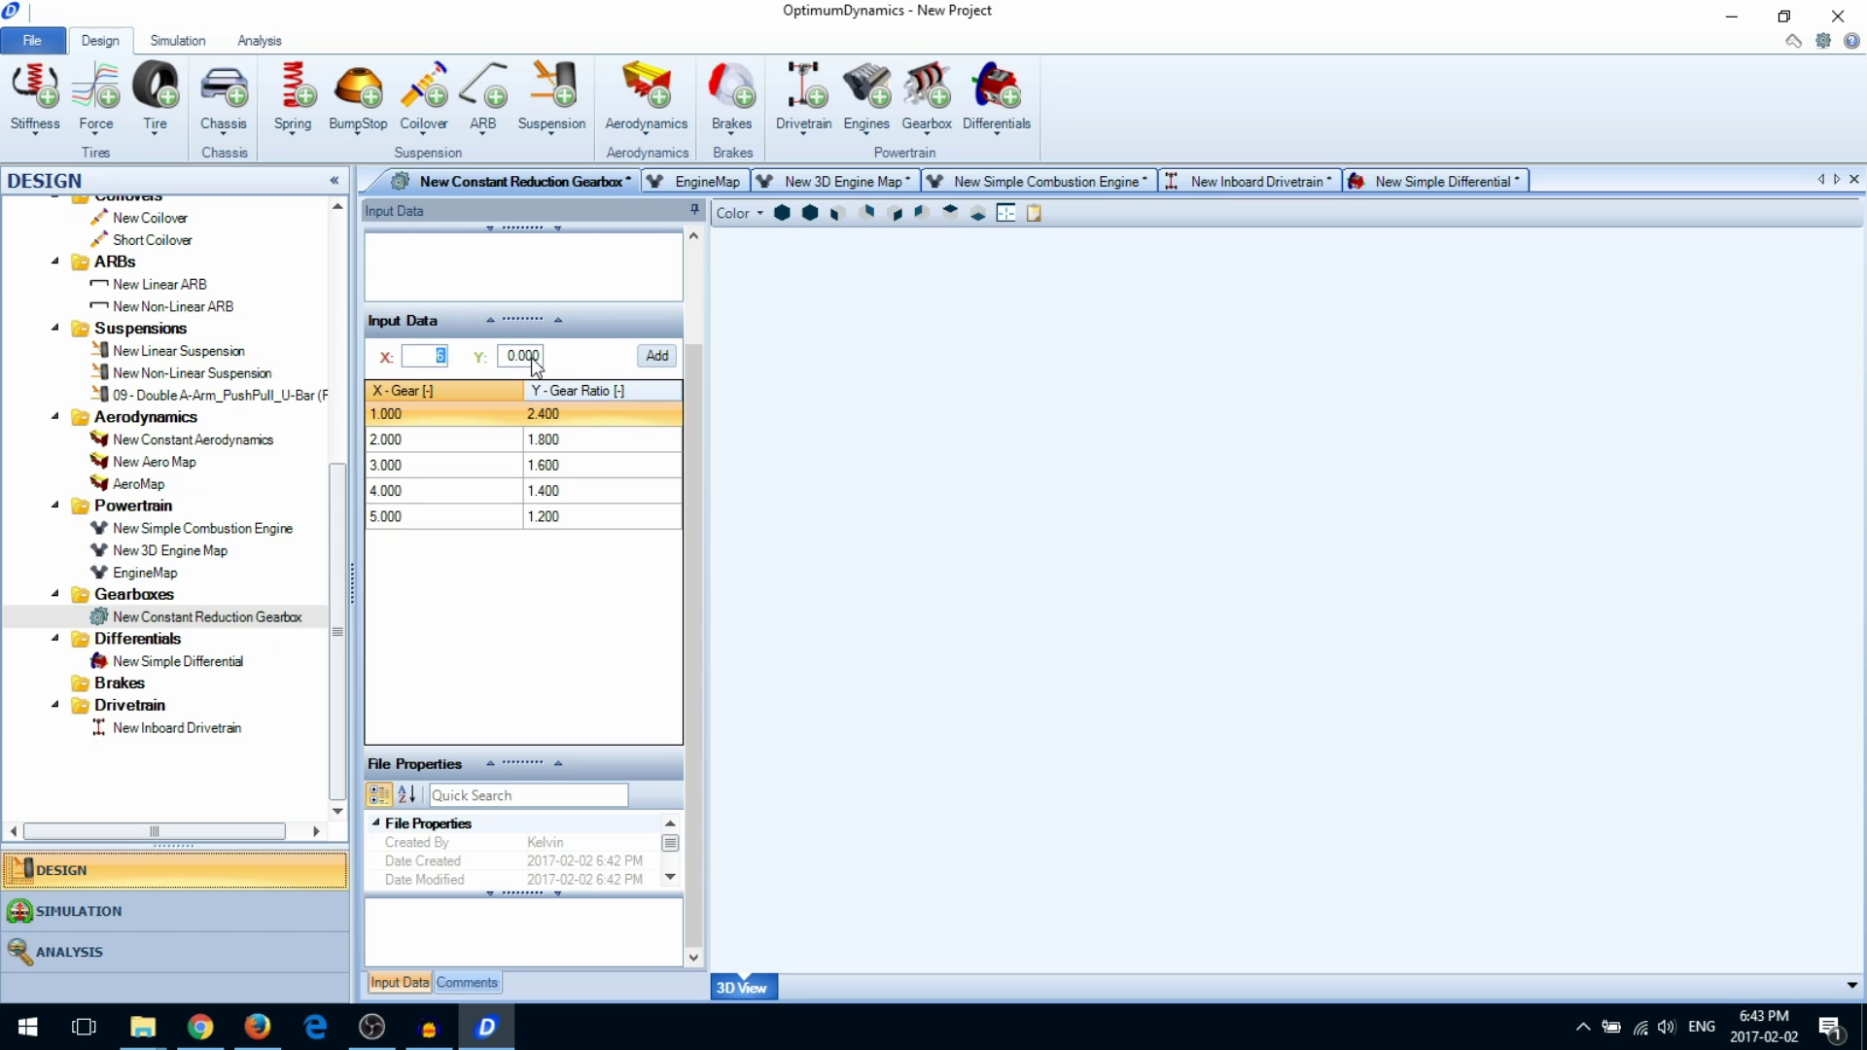
pyautogui.click(515, 357)
pyautogui.write('1')
pyautogui.click(656, 356)
pyautogui.moveTo(695, 436); pyautogui.dragTo(725, 305)
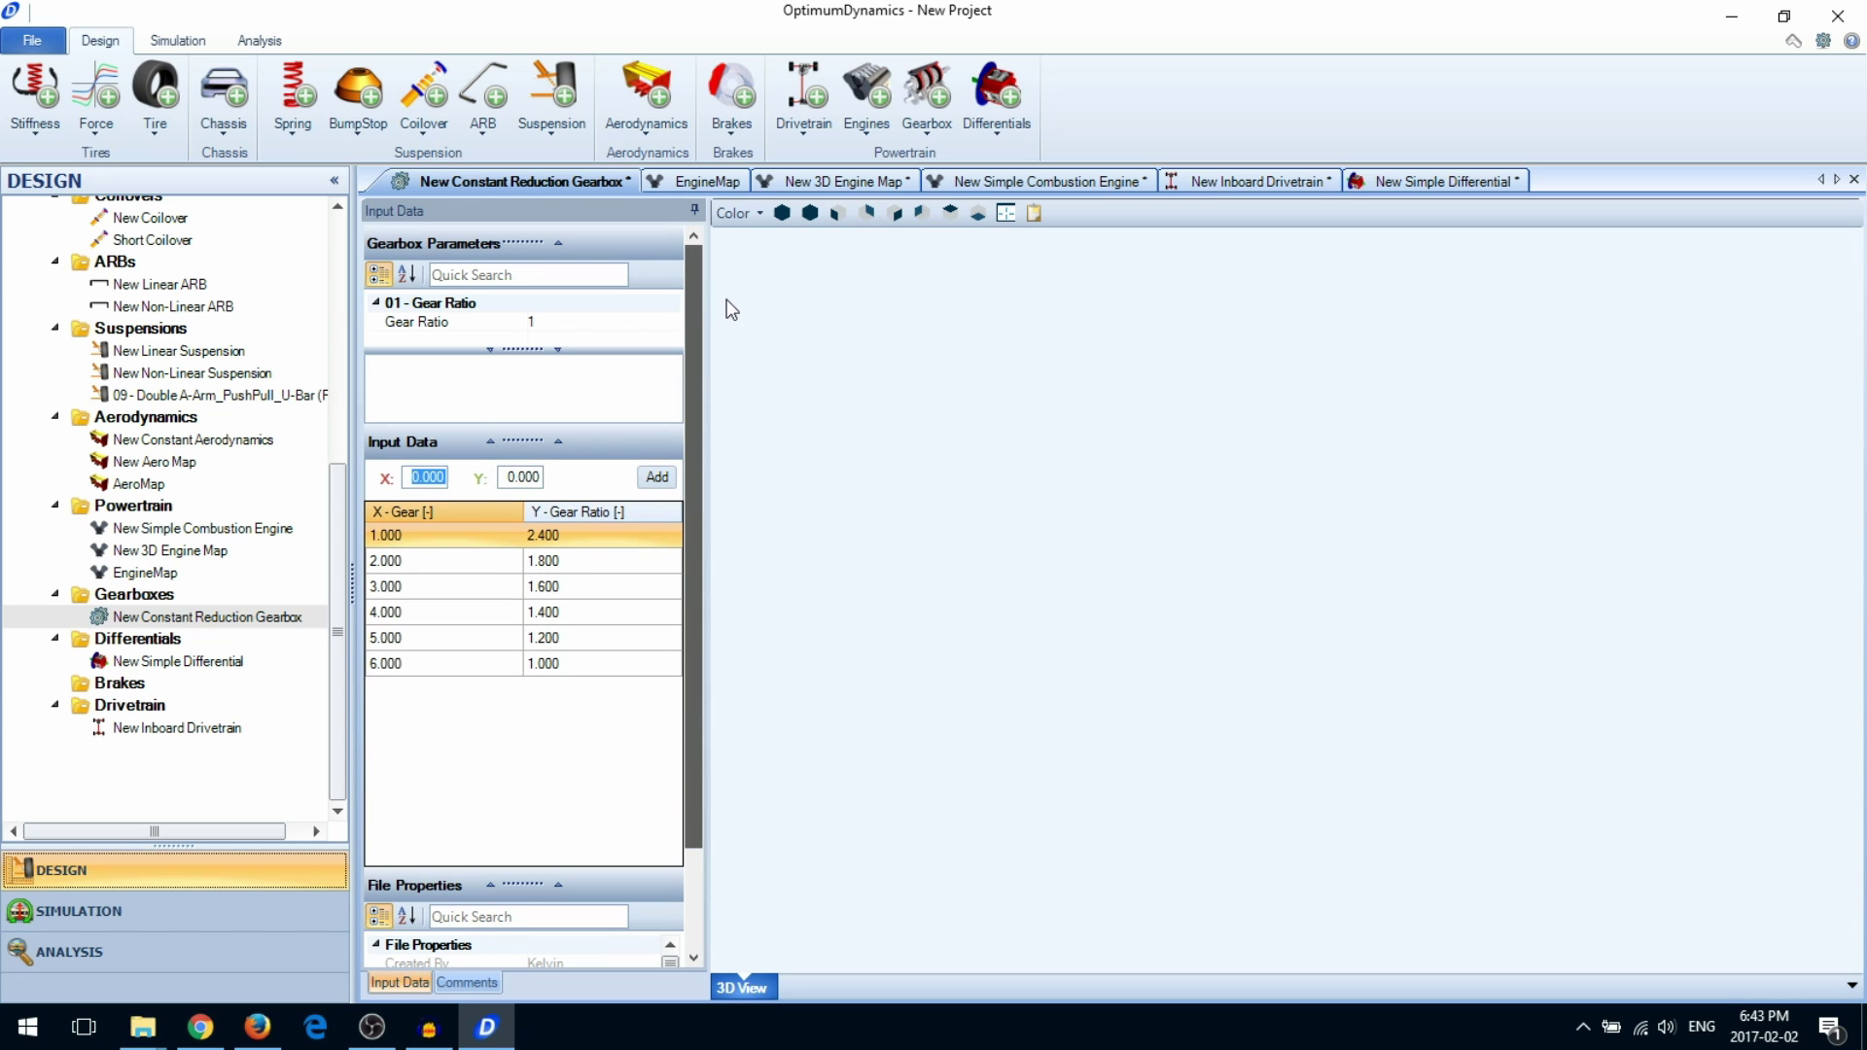